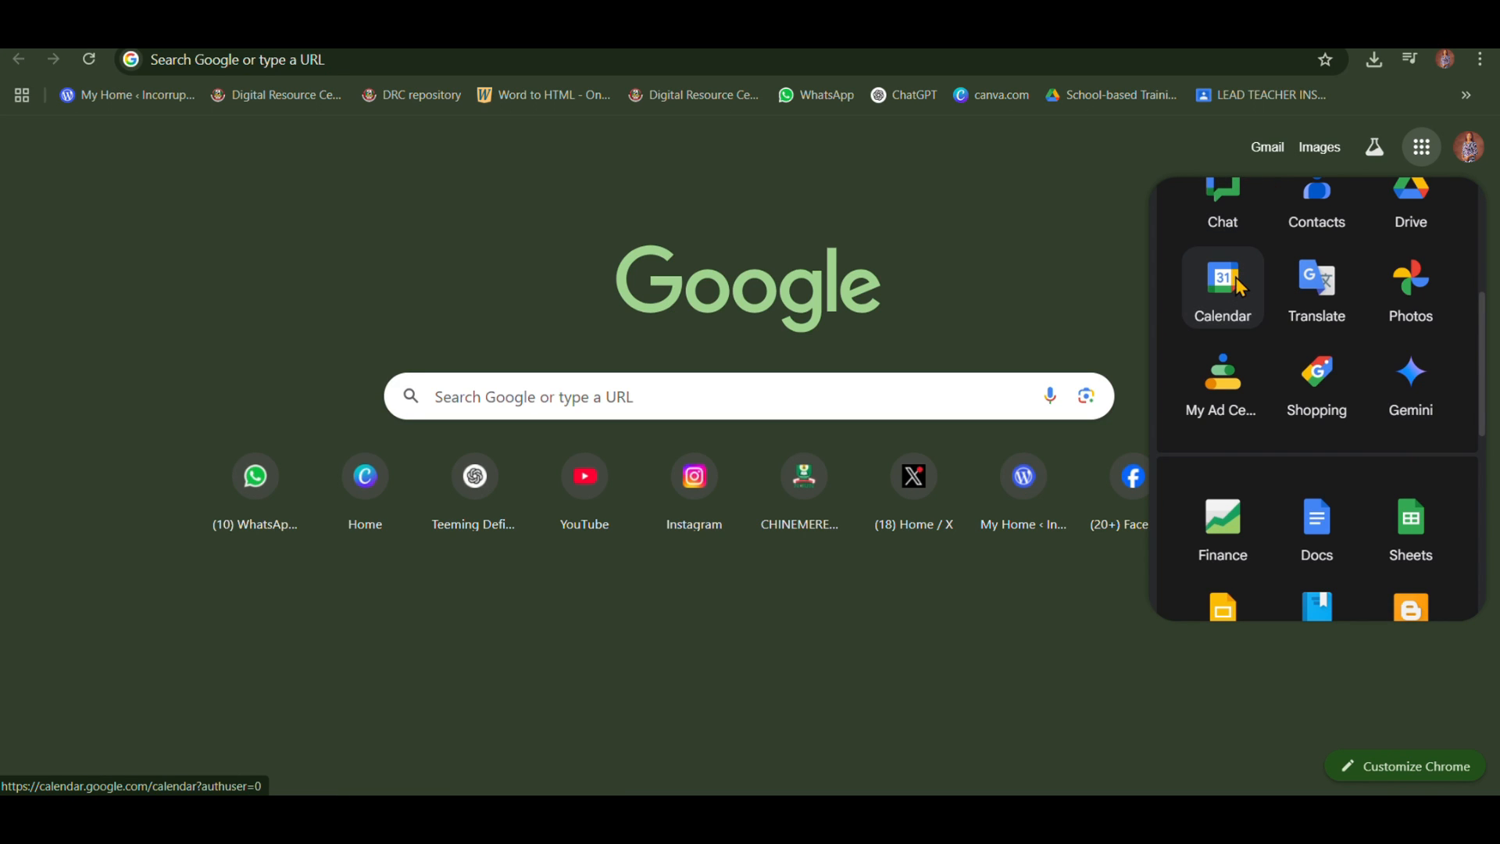
Step: Open Google Calendar from the Google apps and dismiss the tip about hiding completed tasks
{"action": "left_click", "coordinate": [1241, 286]}
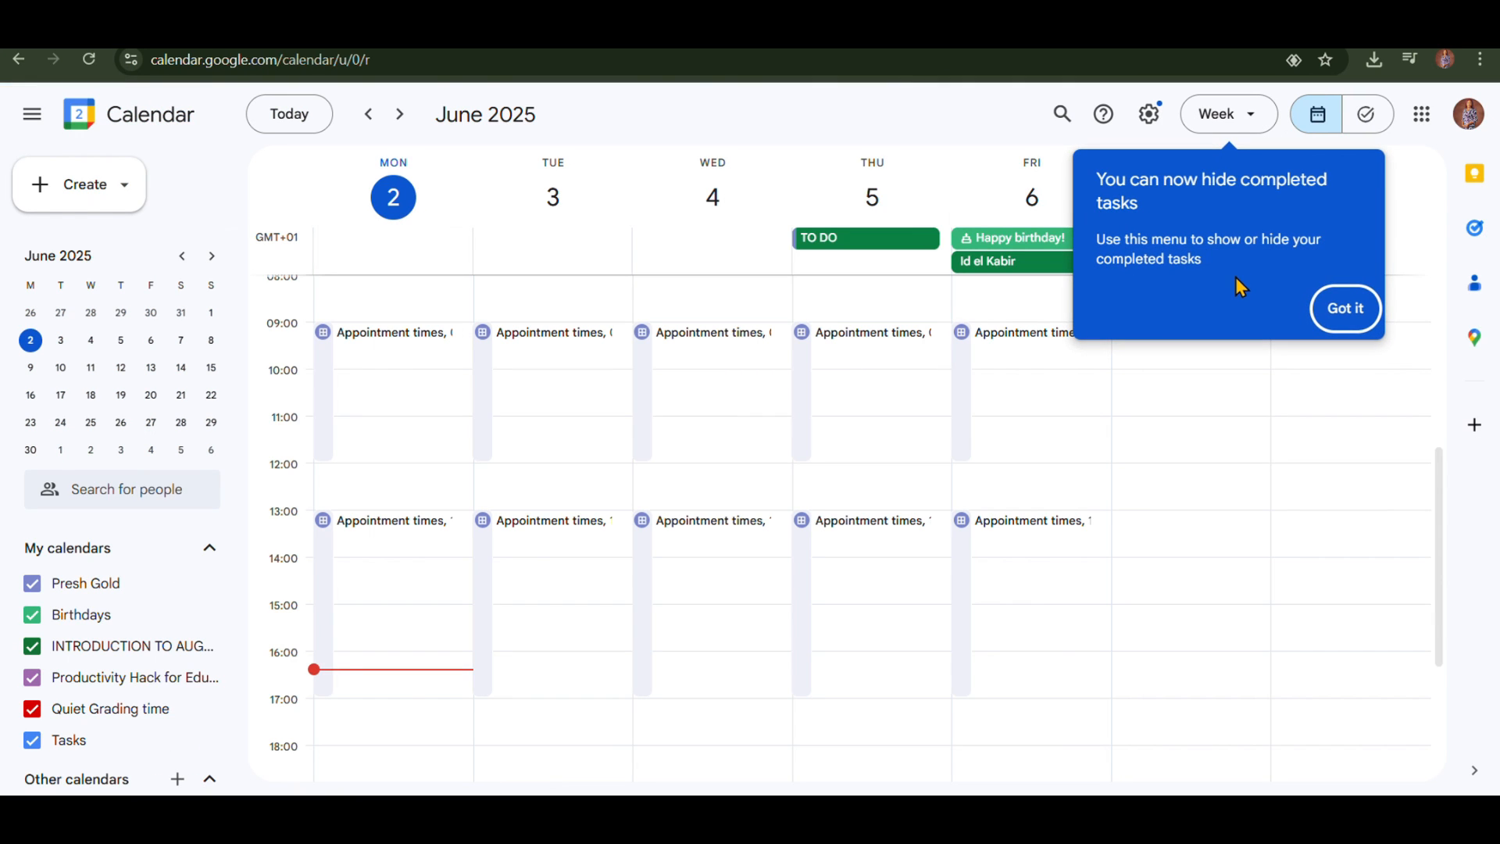
{"action": "left_click", "coordinate": [1347, 309]}
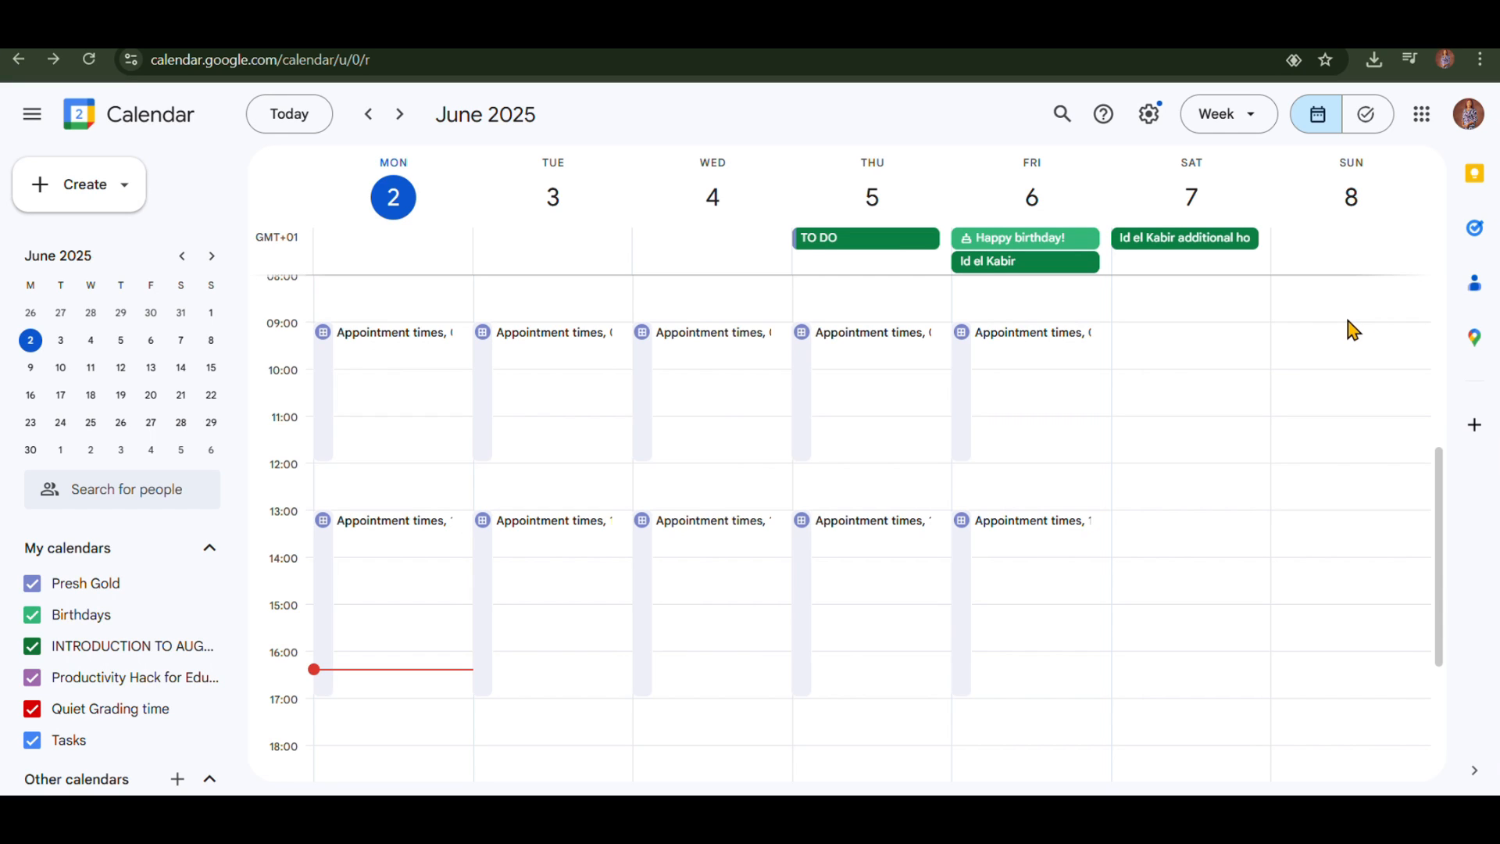
{"action": "left_click", "coordinate": [178, 779]}
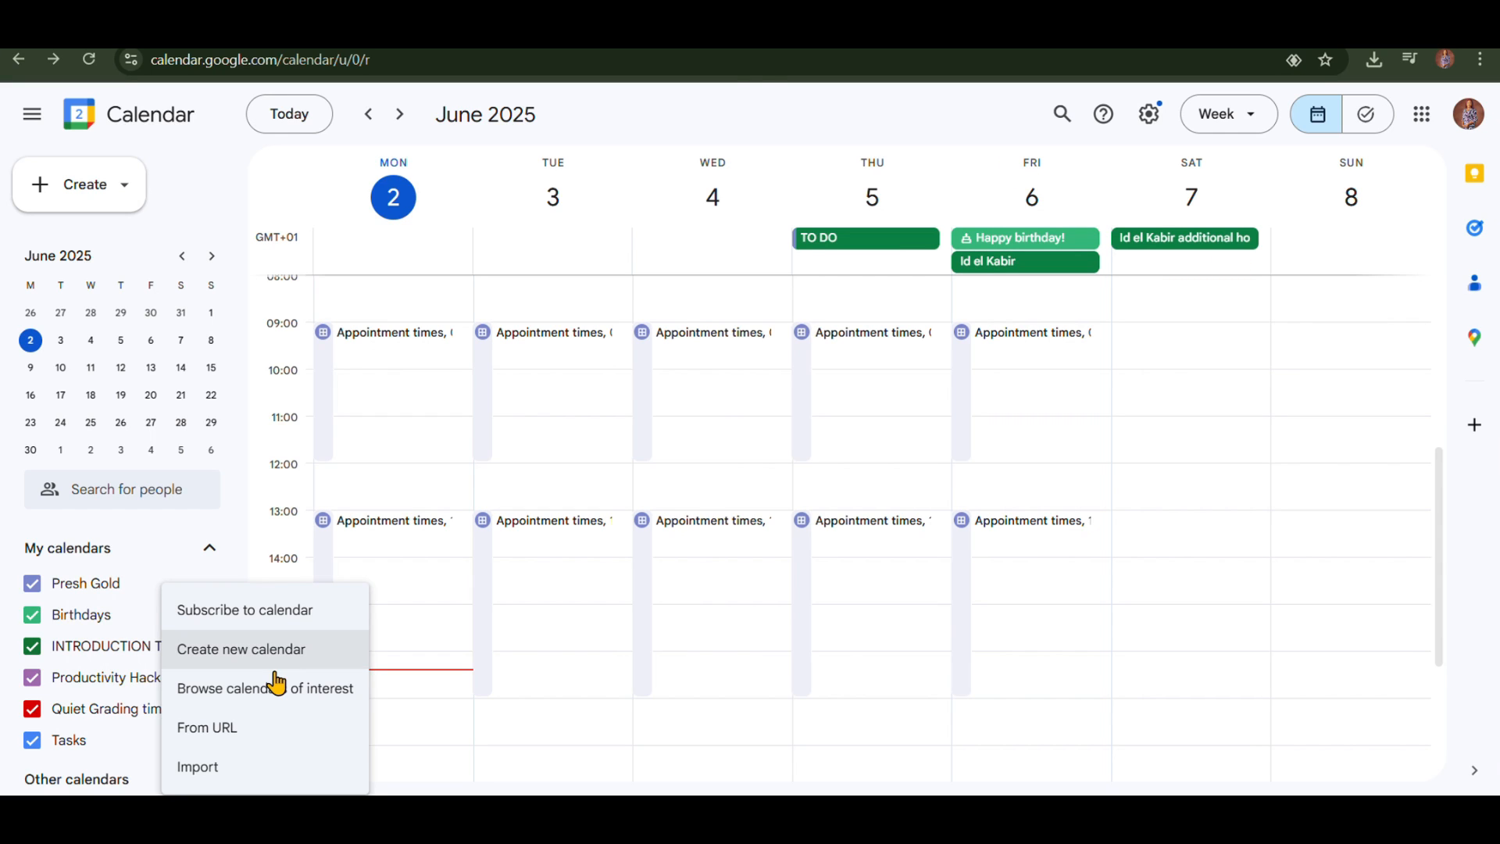
{"action": "left_click", "coordinate": [570, 659]}
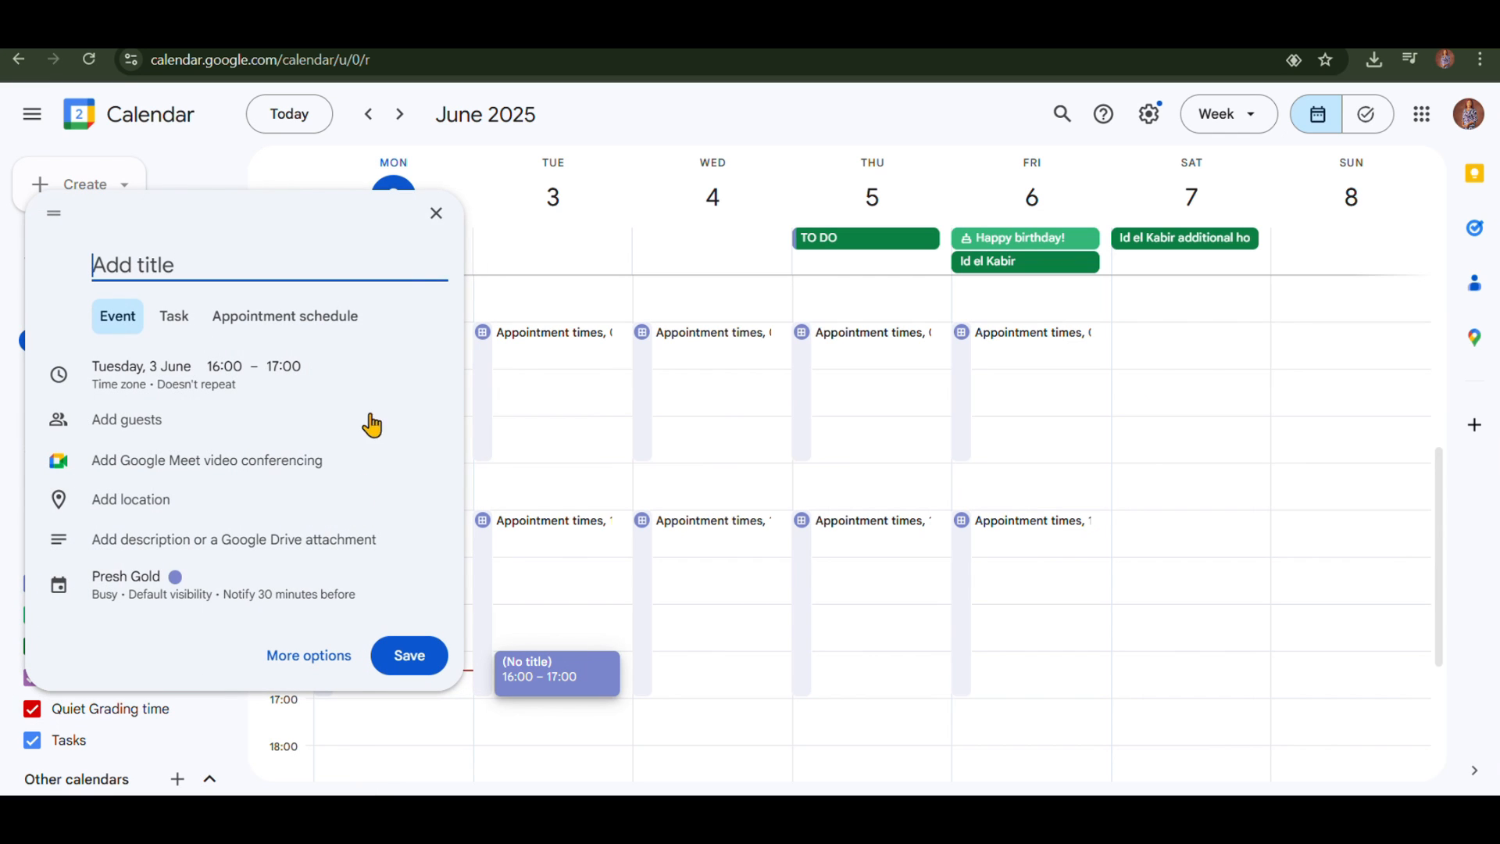
{"action": "left_click", "coordinate": [436, 213]}
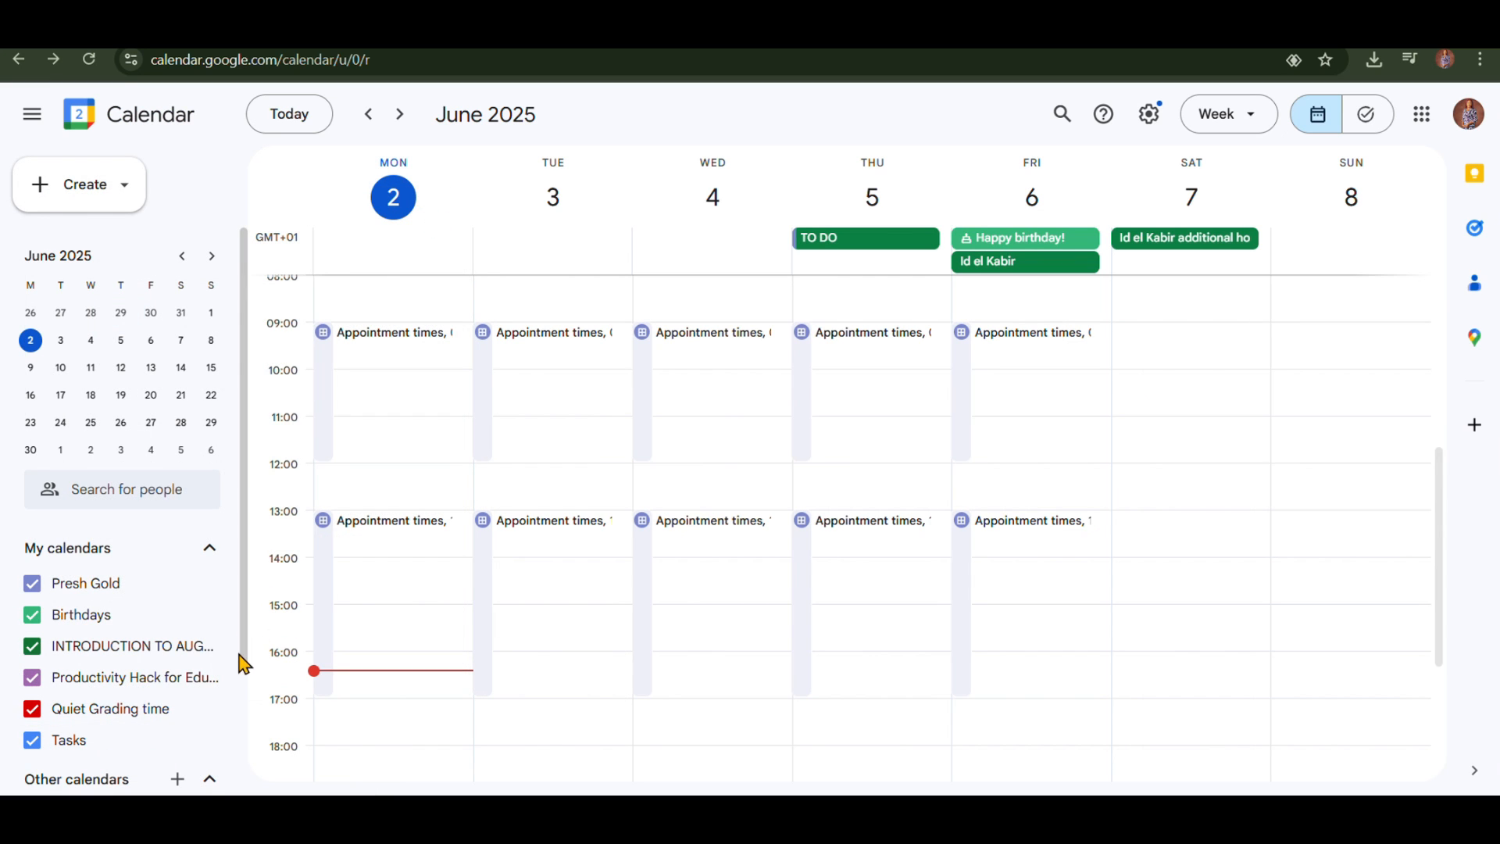
{"action": "left_click_drag", "start_coordinate": [245, 664], "coordinate": [248, 714]}
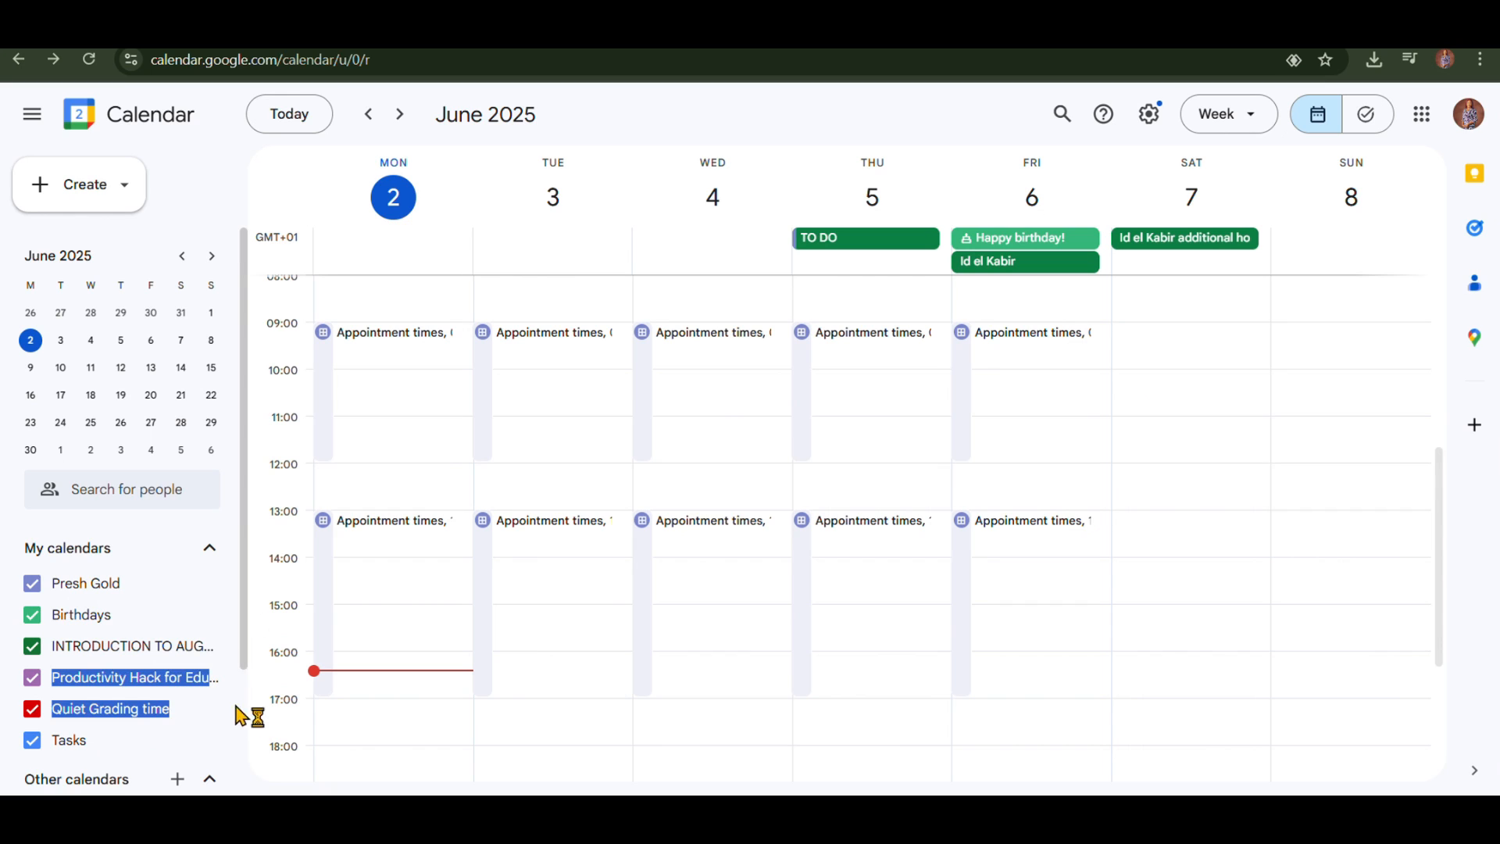
Step: Start a new calendar named "BASIC SCIENCE JS1" with the description "Class time table"
{"action": "left_click", "coordinate": [178, 780]}
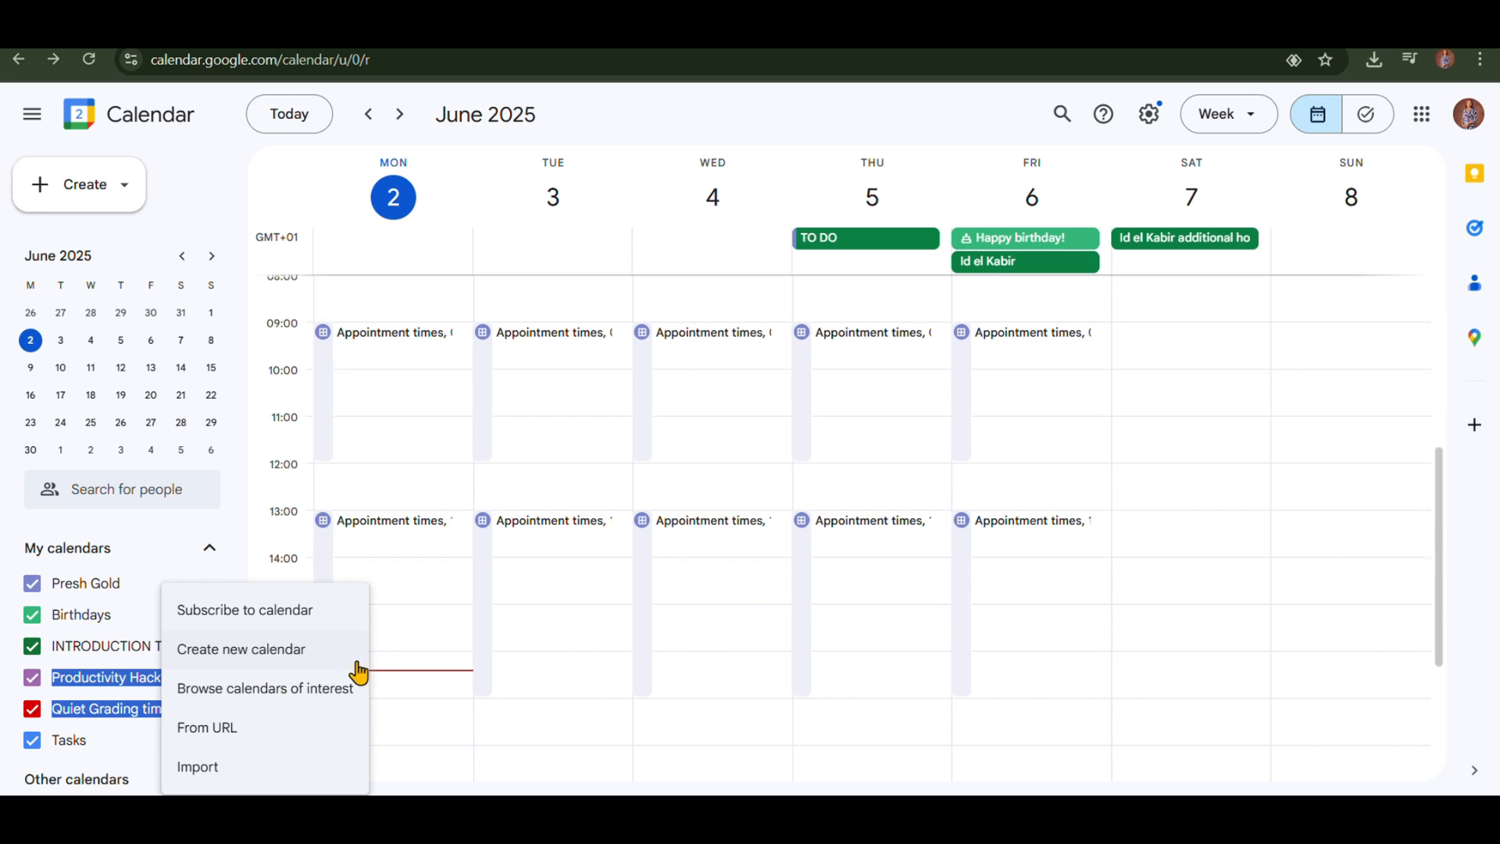
{"action": "left_click", "coordinate": [303, 664]}
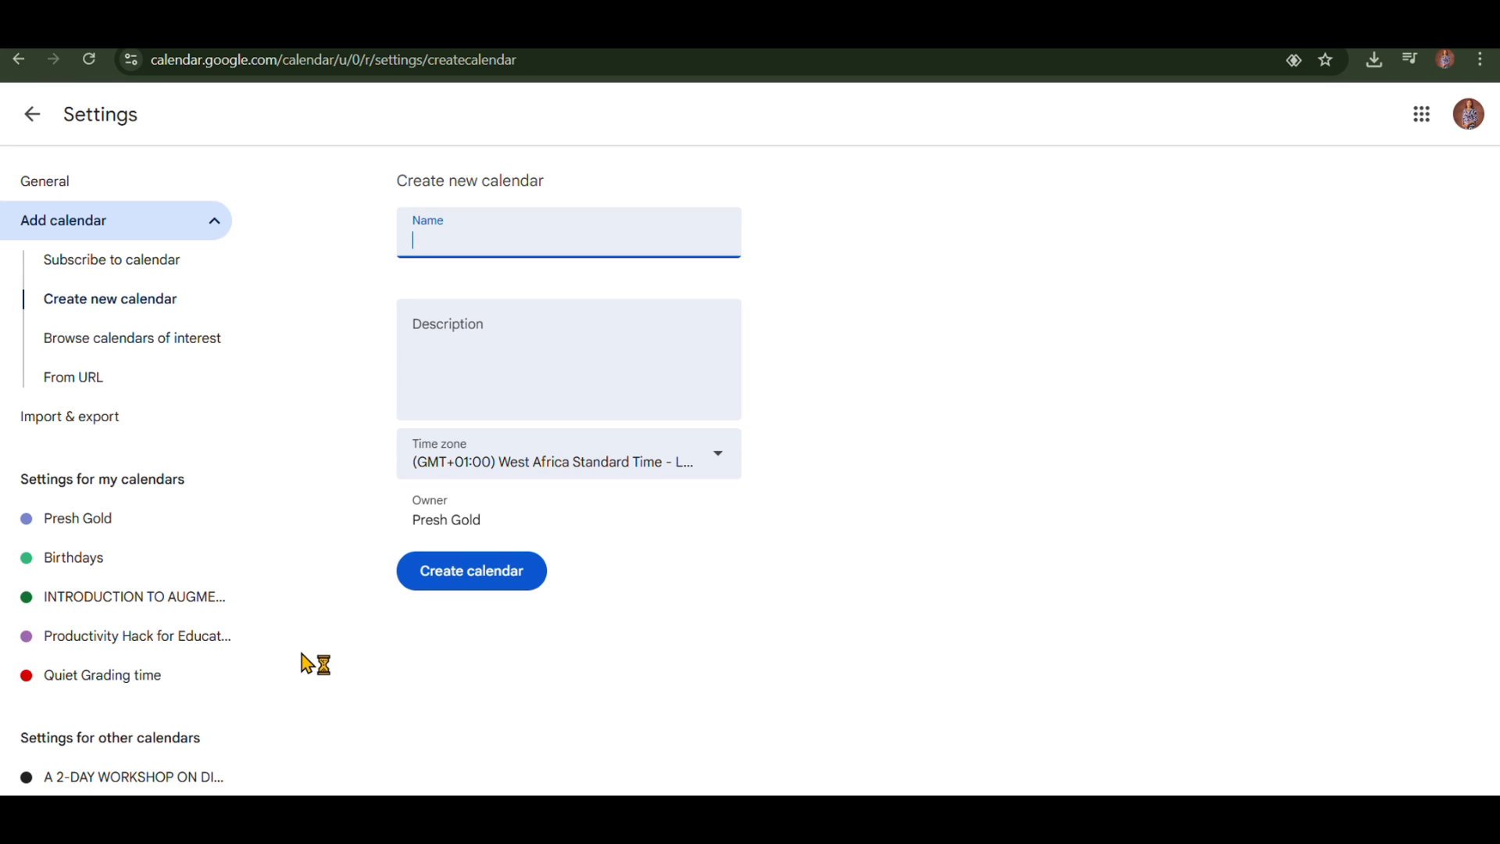
{"action": "type", "text": "BASIC SCIENCE JS1"}
{"action": "left_click", "coordinate": [524, 355]}
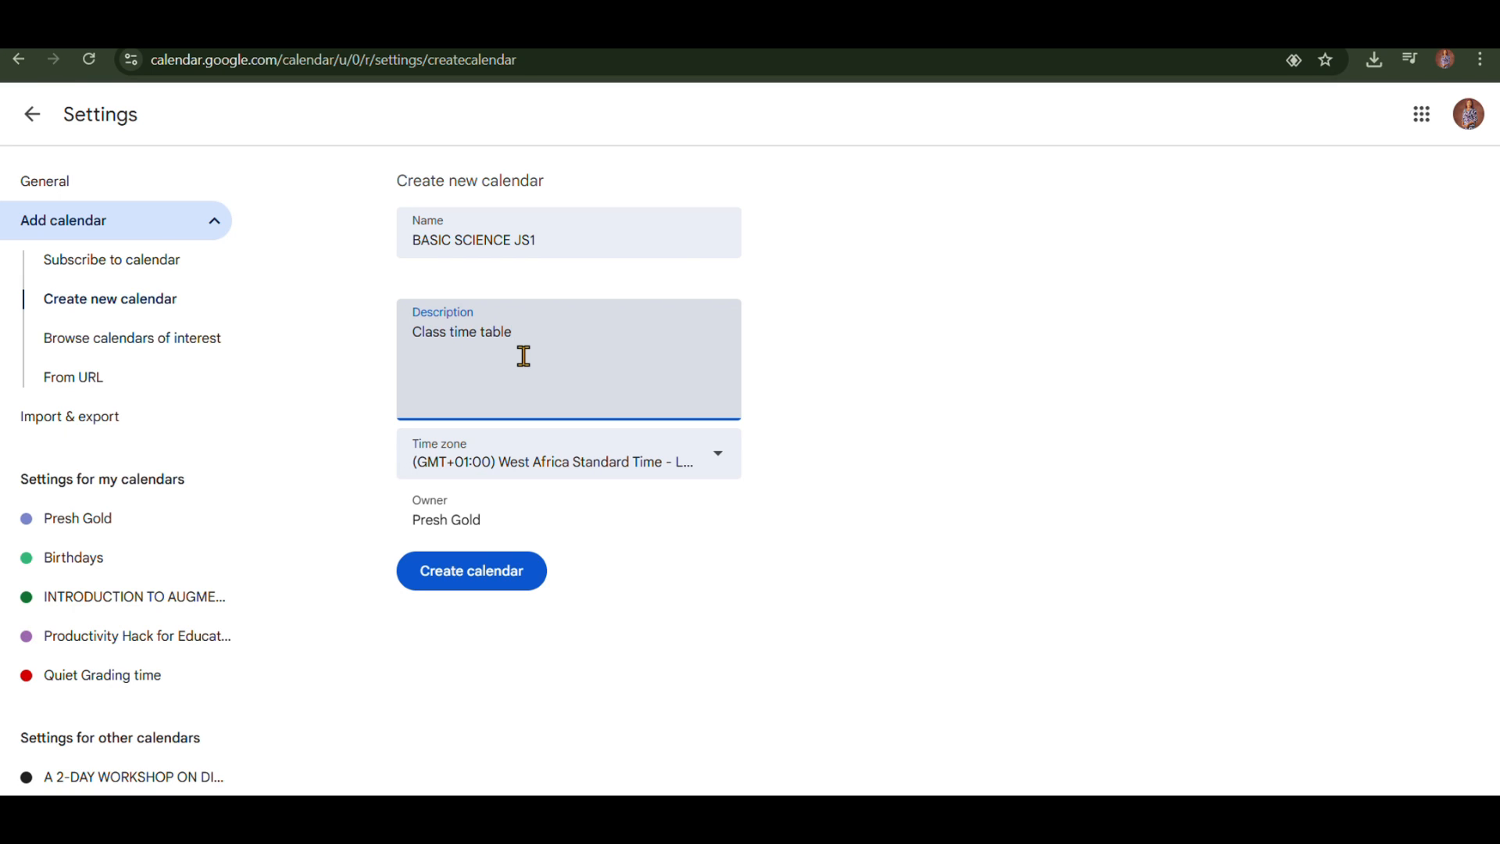
Step: Choose the (GMT+01:00) West Africa Standard Time - Lagos time zone, create the calendar and return to the week view
{"action": "left_click", "coordinate": [728, 462]}
{"action": "left_click", "coordinate": [728, 463]}
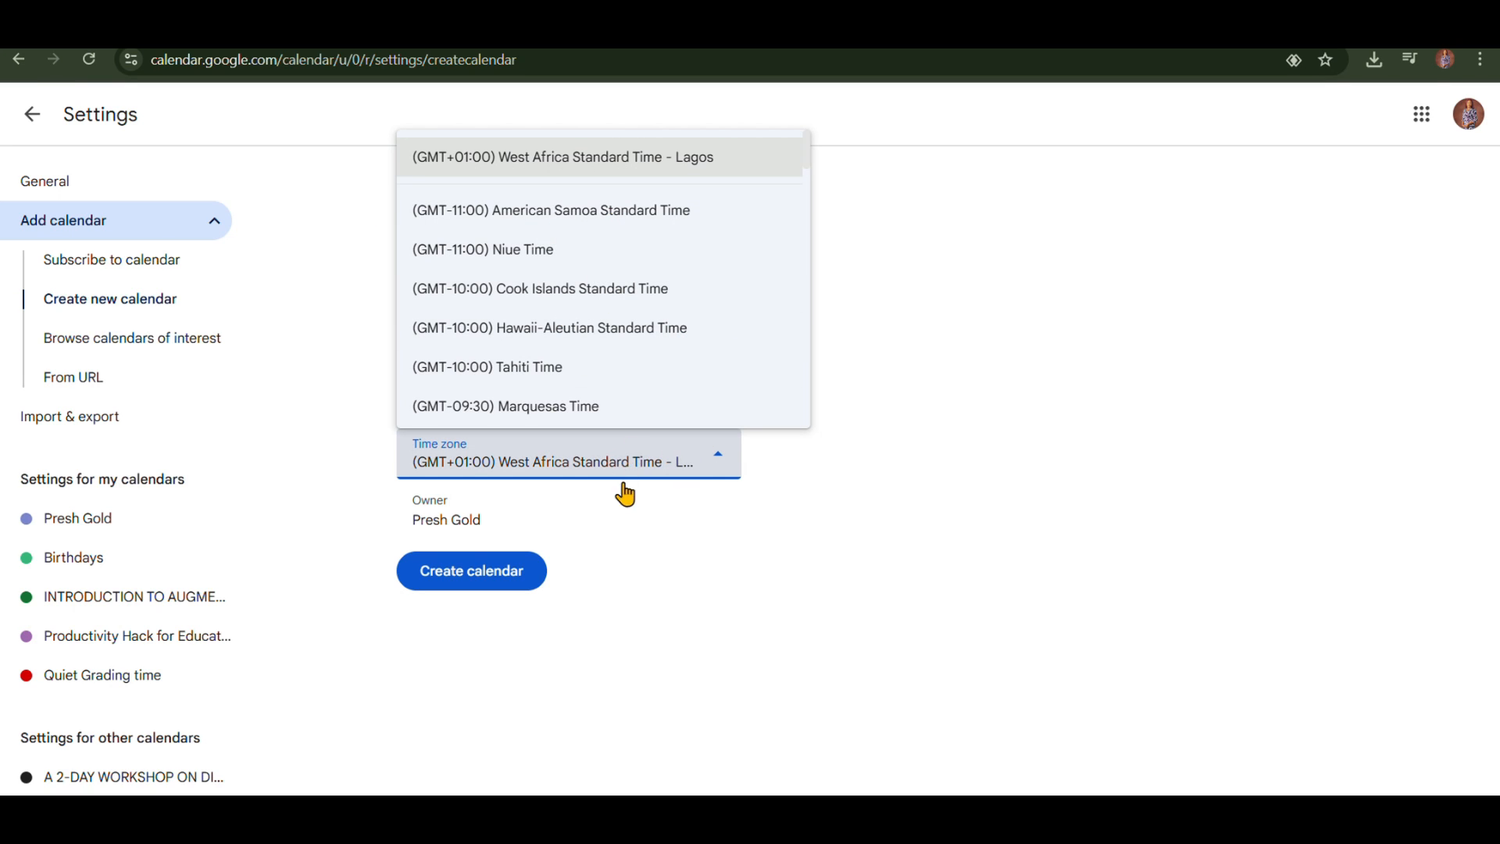
{"action": "left_click", "coordinate": [744, 172]}
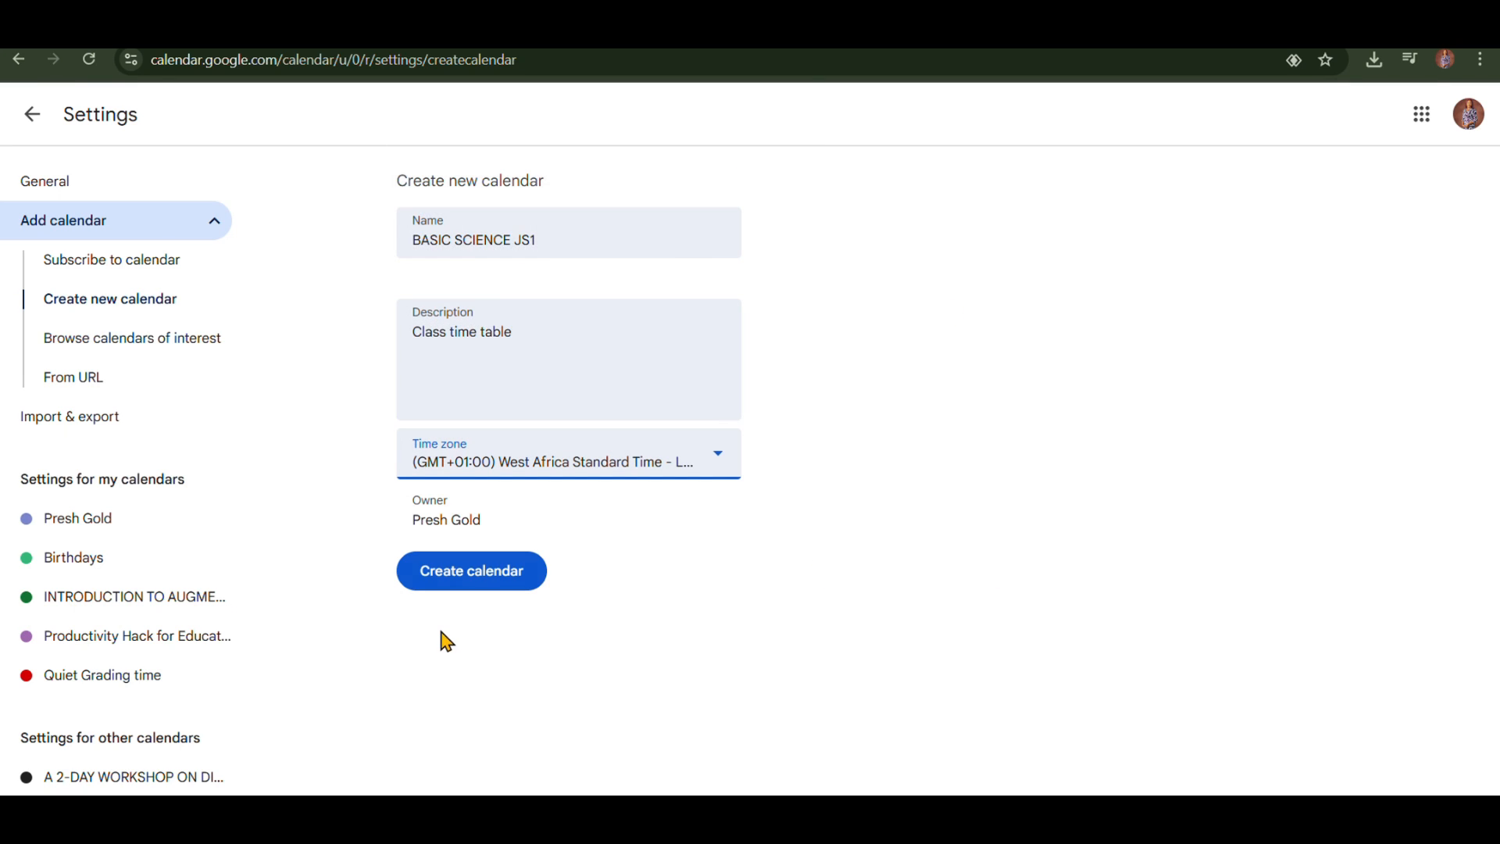
{"action": "left_click", "coordinate": [477, 582]}
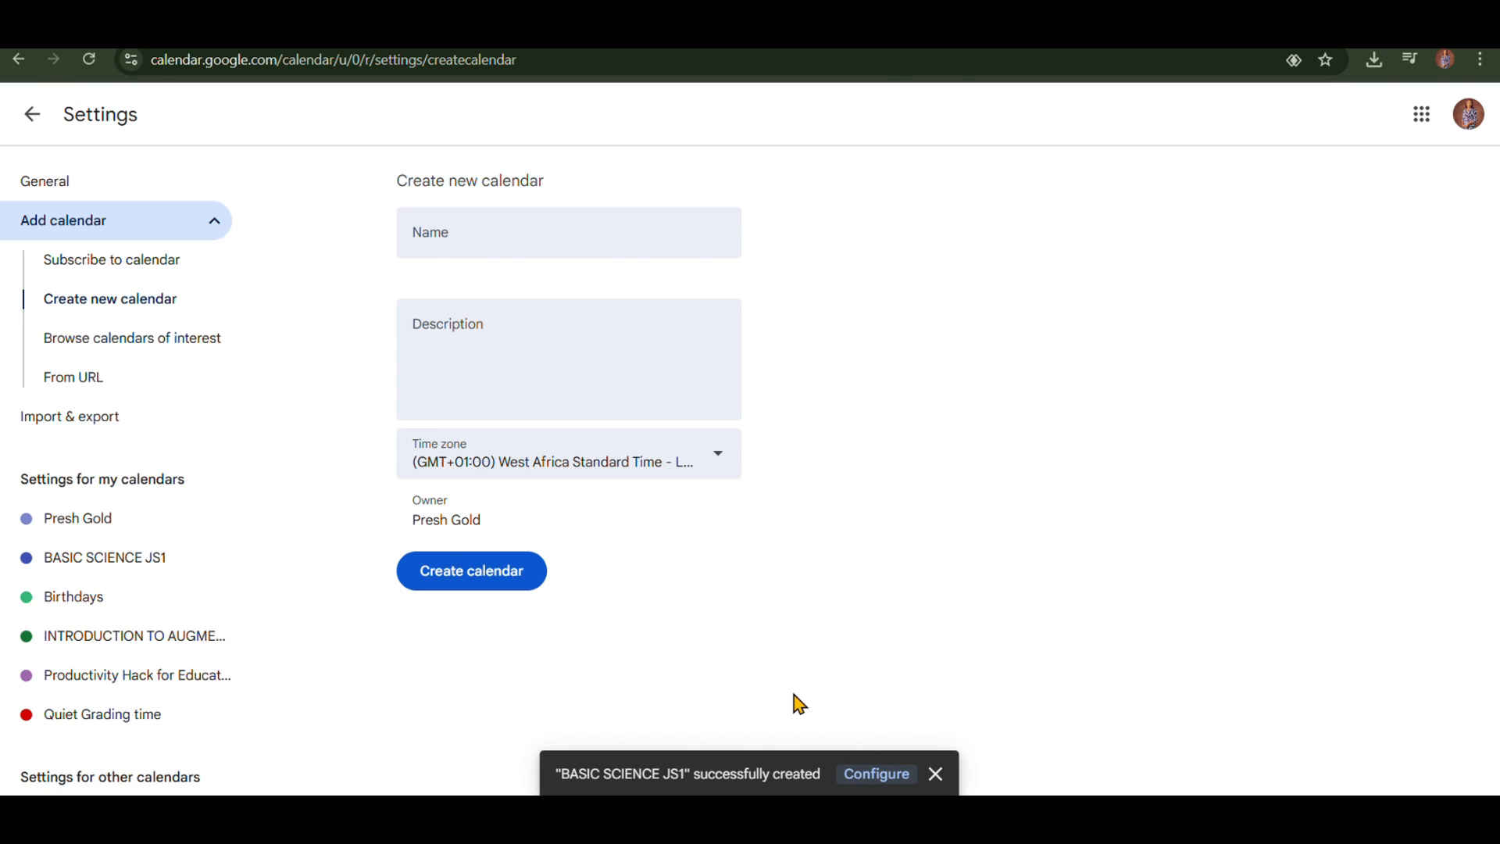
{"action": "left_click", "coordinate": [34, 119]}
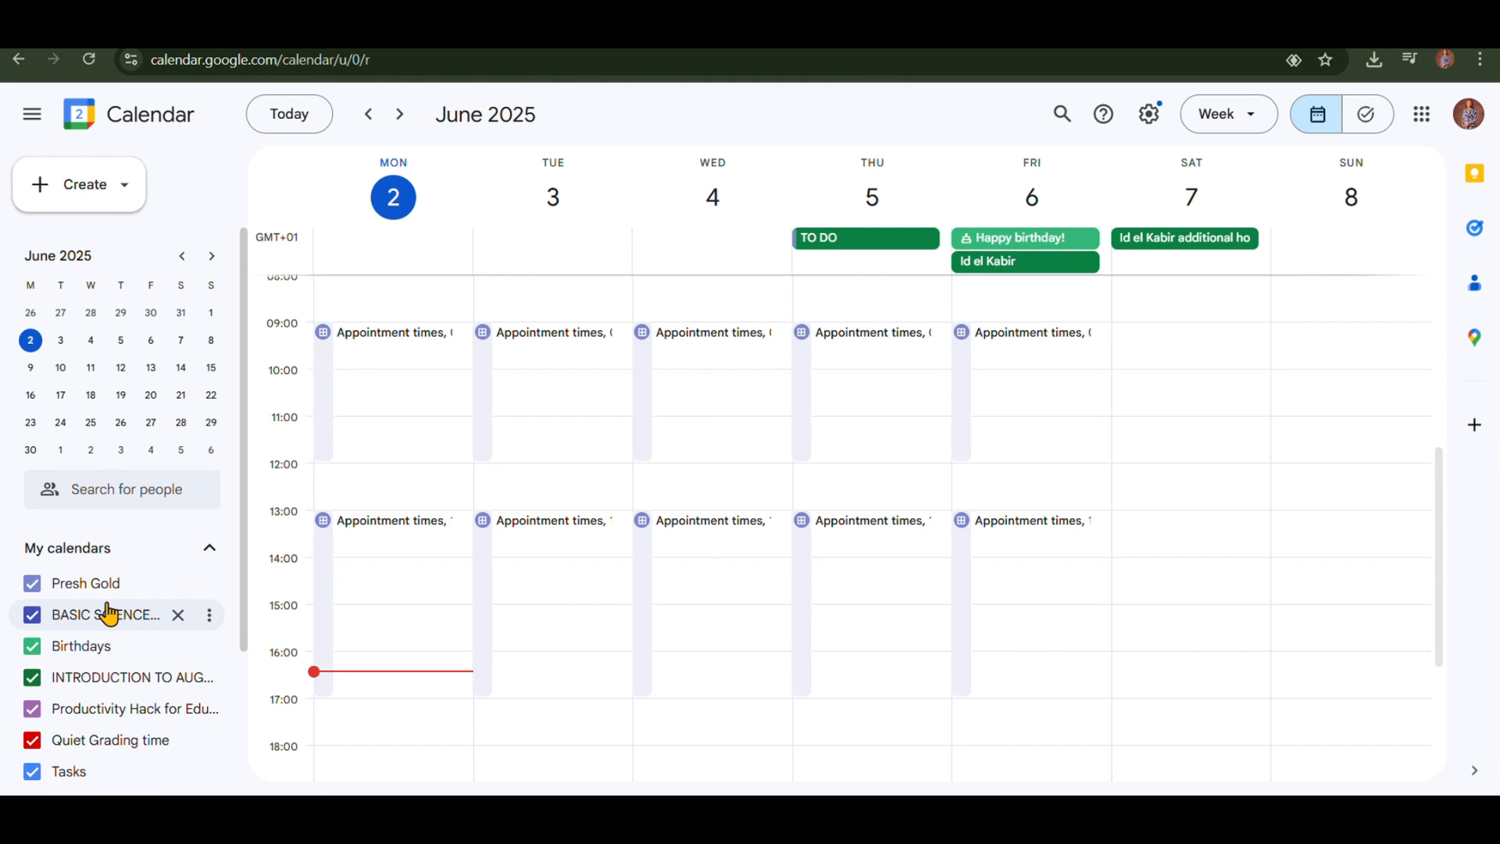
Step: Try green as the colour of the BASIC SCIENCE JS1 calendar
{"action": "left_click", "coordinate": [108, 616]}
{"action": "left_click", "coordinate": [107, 616]}
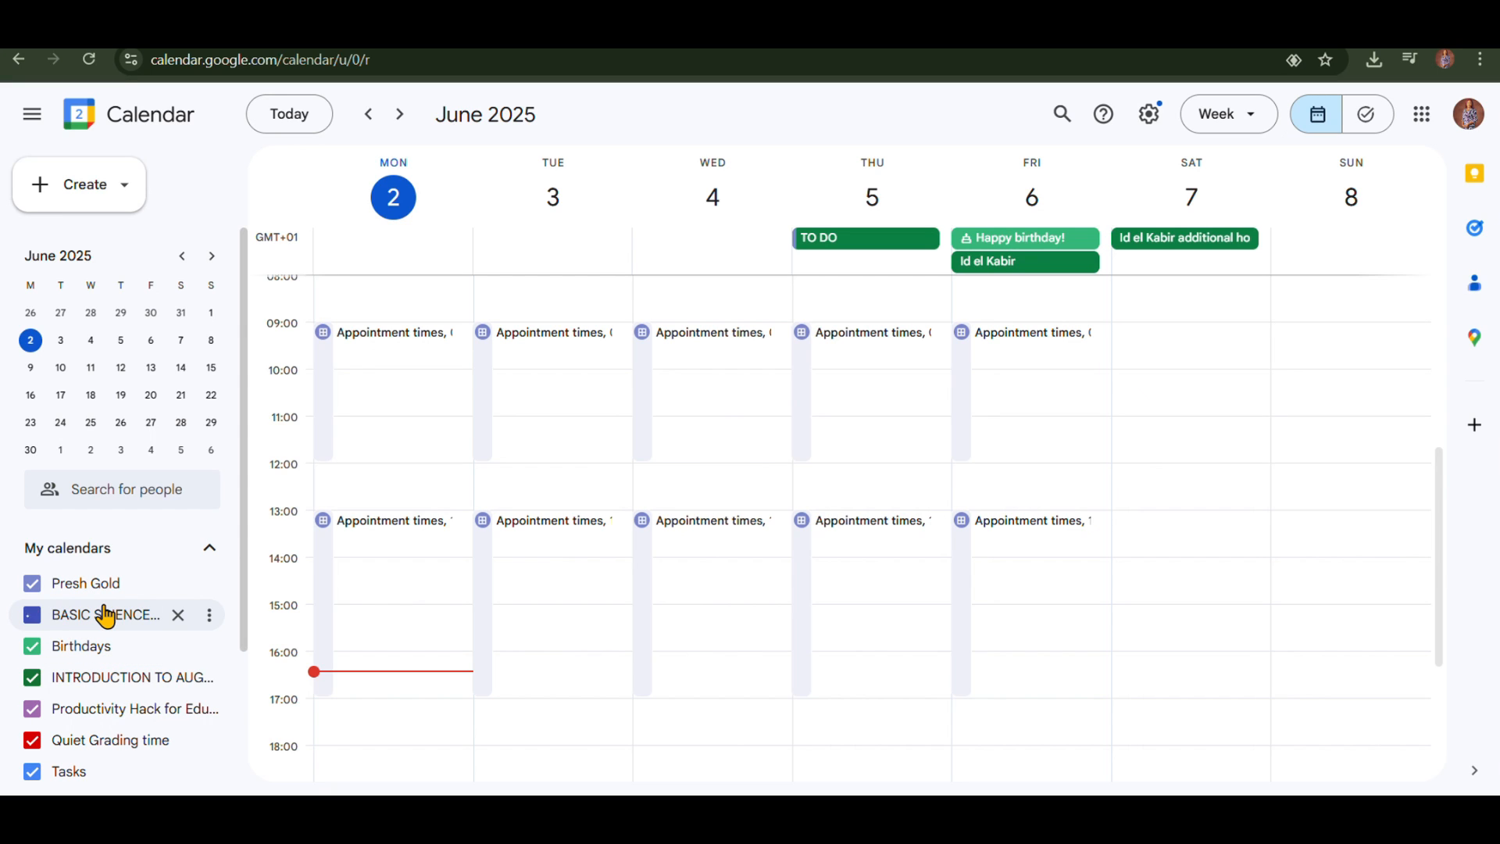
{"action": "left_click", "coordinate": [210, 620]}
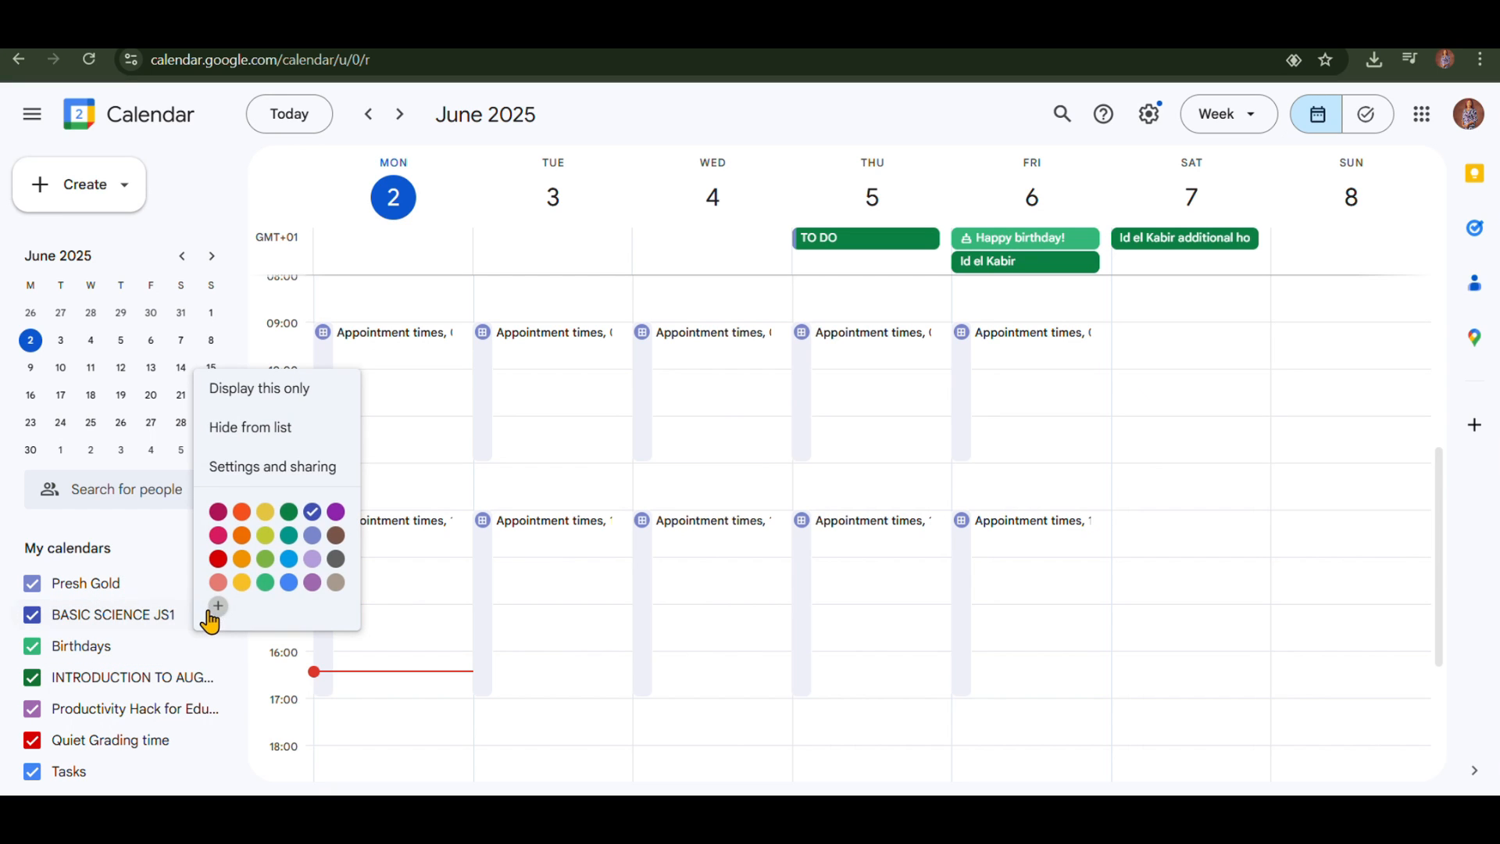
{"action": "left_click", "coordinate": [289, 514]}
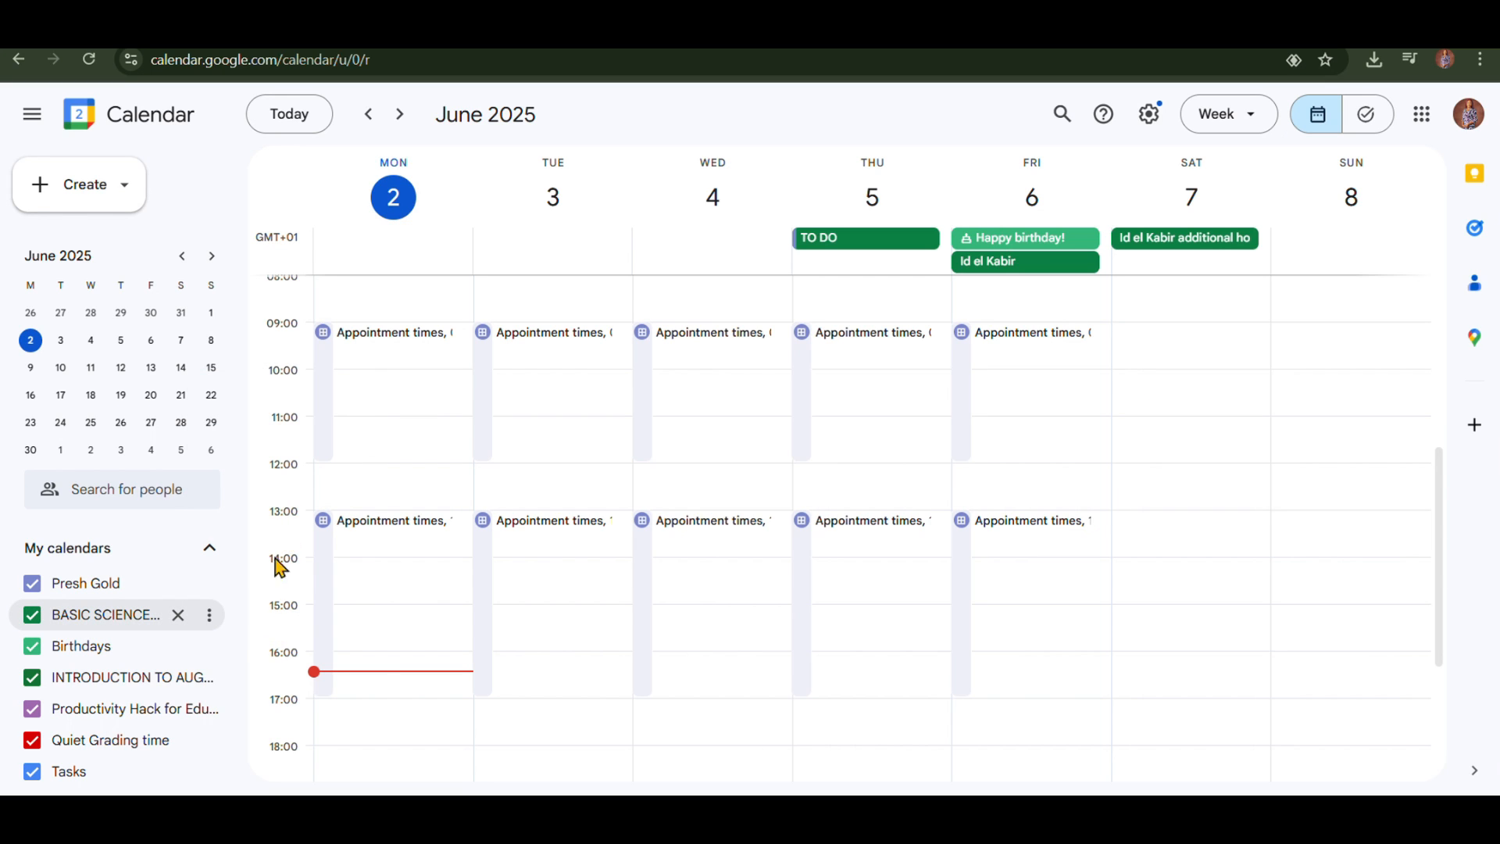
Step: Set the colour of the BASIC SCIENCE JS1 calendar to Grape
{"action": "left_click", "coordinate": [207, 617]}
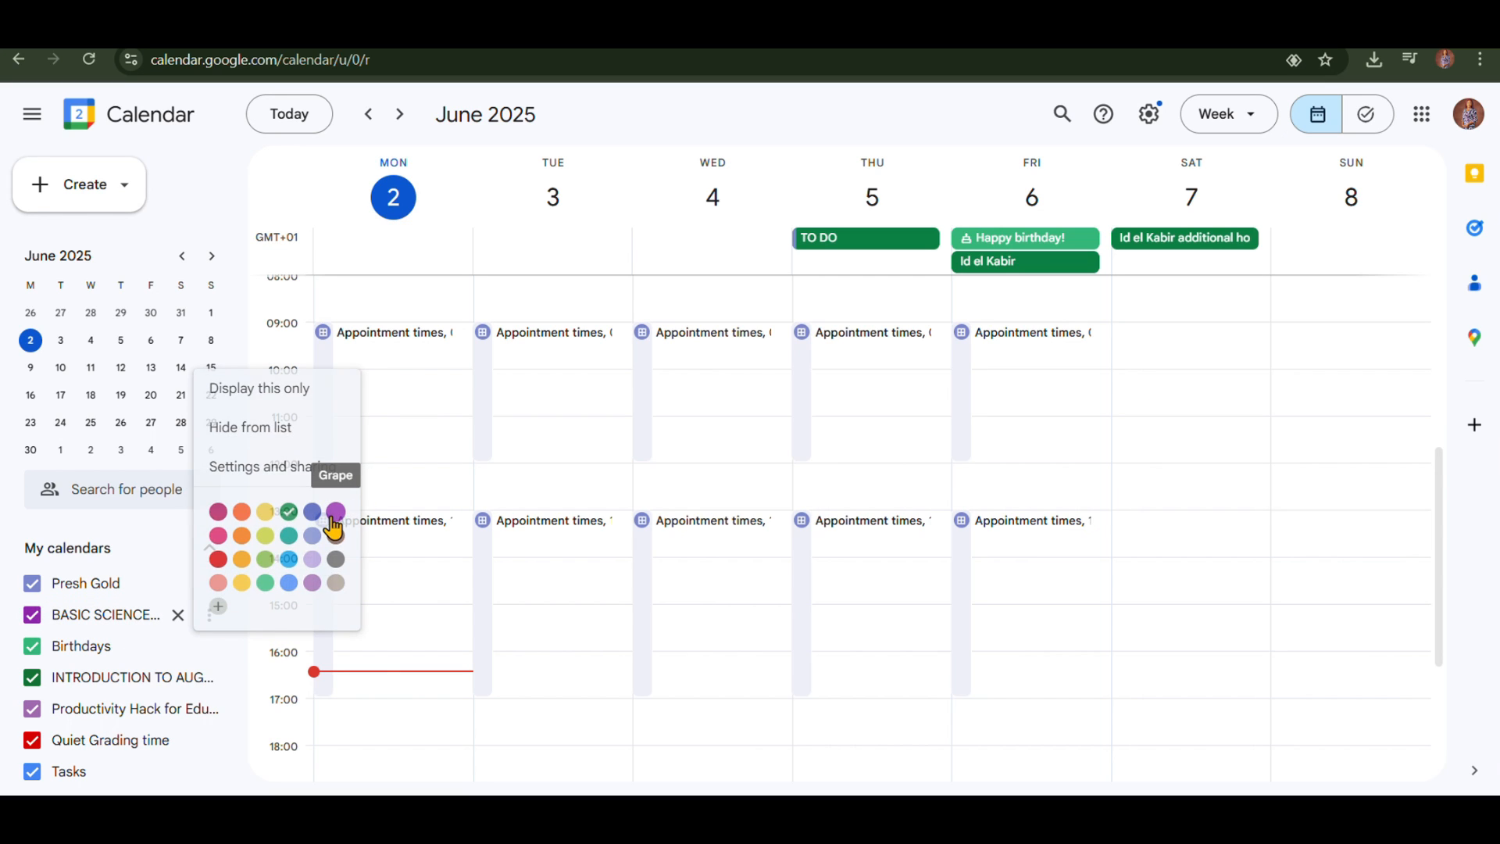
{"action": "left_click", "coordinate": [336, 516]}
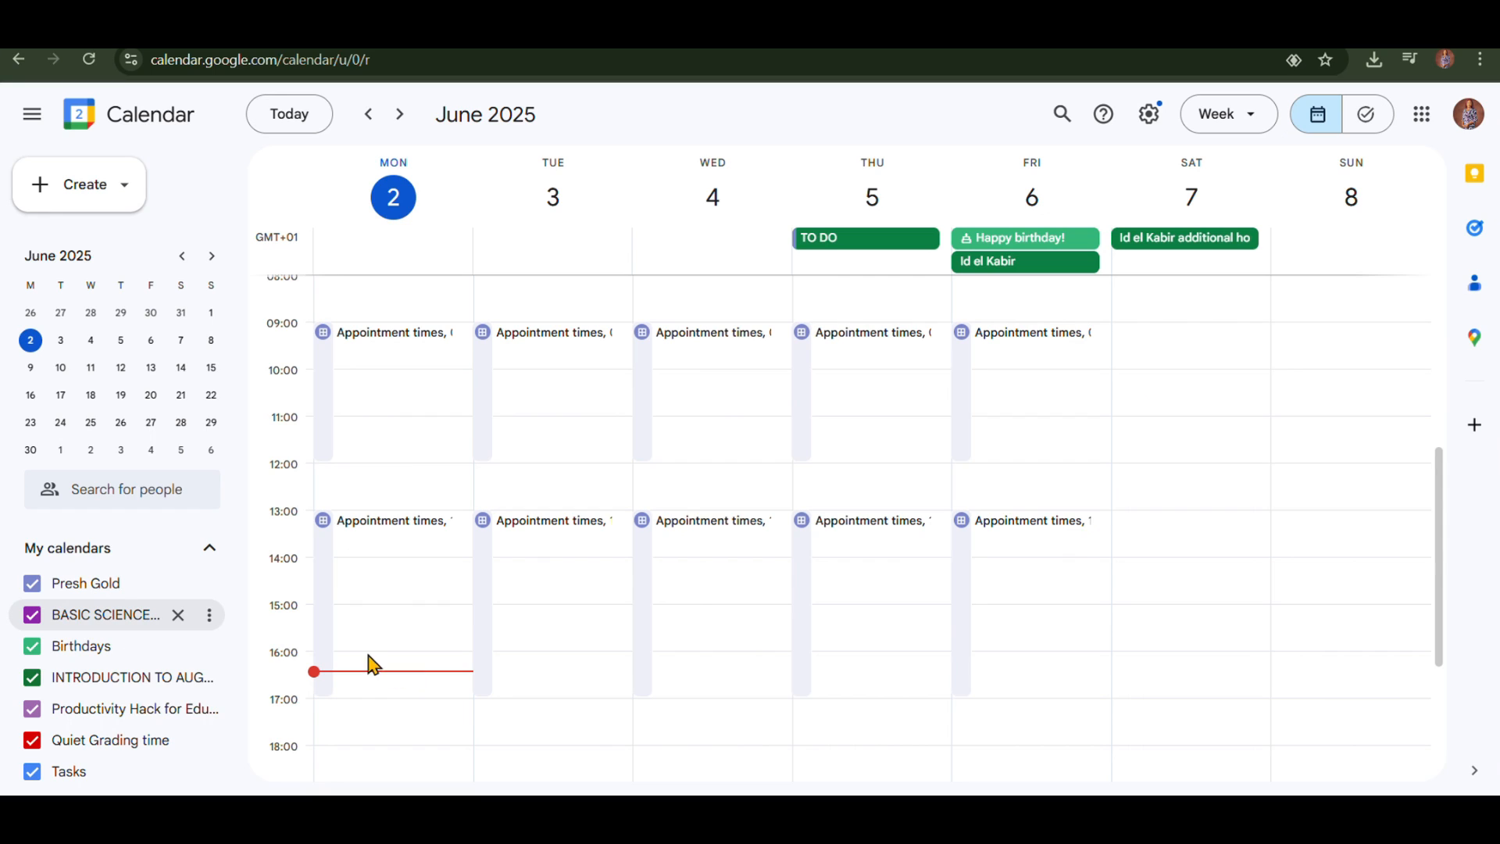
Step: Start a new event with the title "JS 1 A"
{"action": "left_click", "coordinate": [72, 193]}
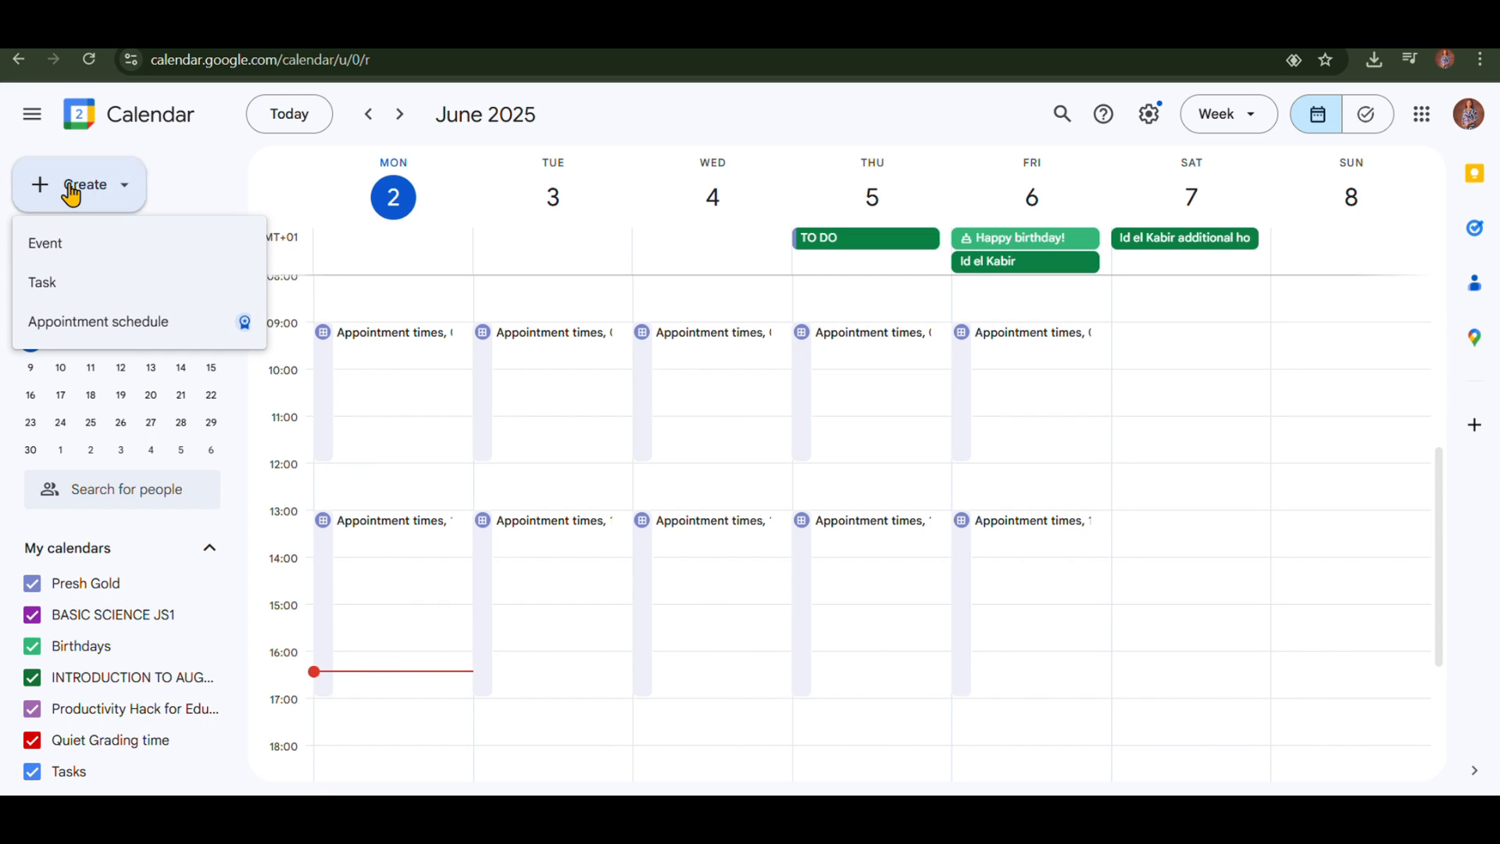
{"action": "left_click", "coordinate": [69, 260]}
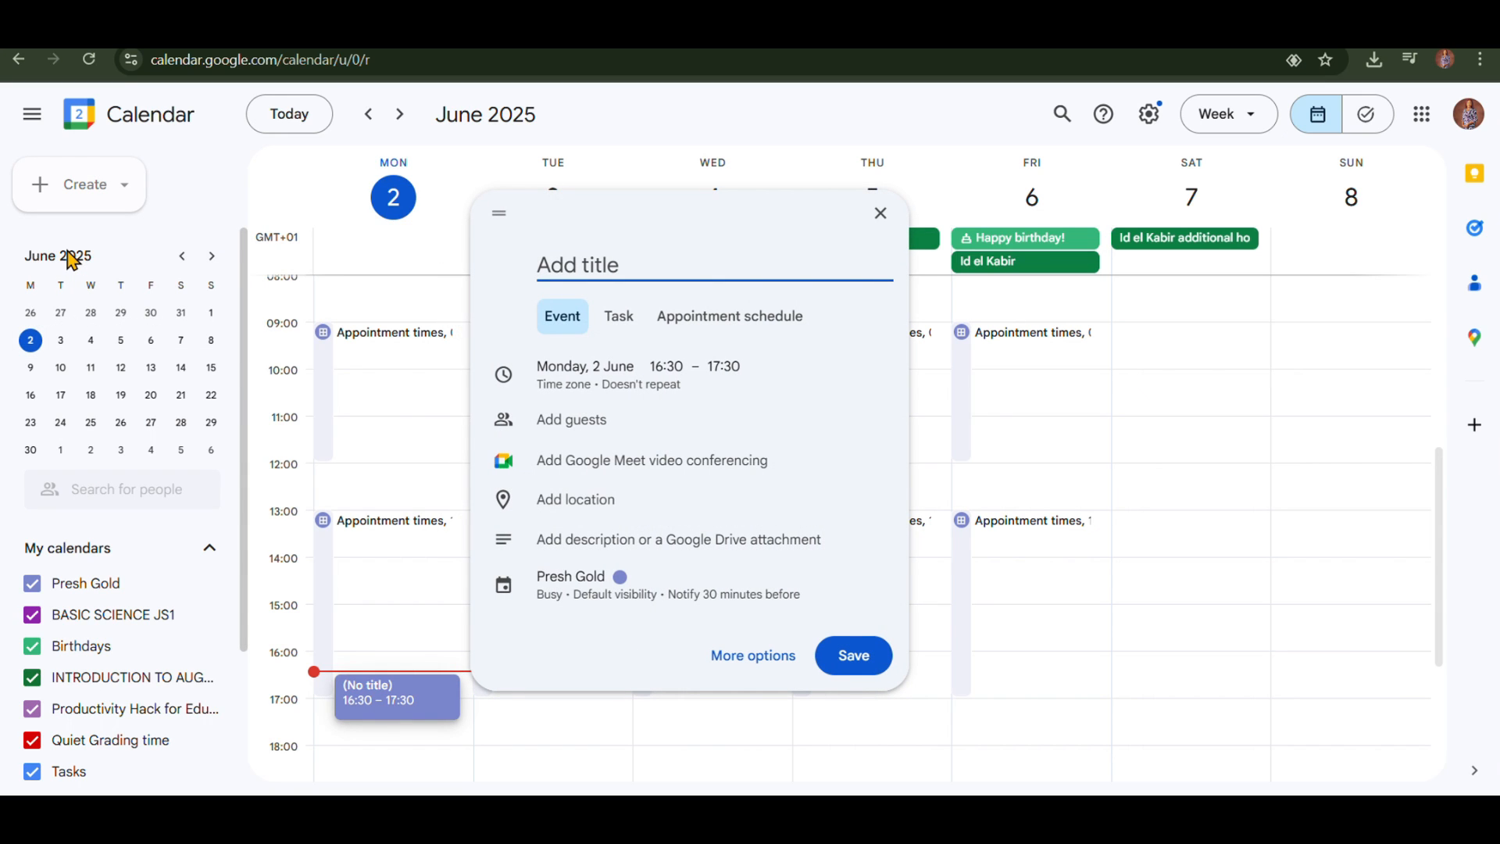
{"action": "type", "text": "js"}
{"action": "type", "text": "J"}
{"action": "key", "text": "BackSpace"}
{"action": "key", "text": "BackSpace"}
{"action": "type", "text": "JS 1 A"}
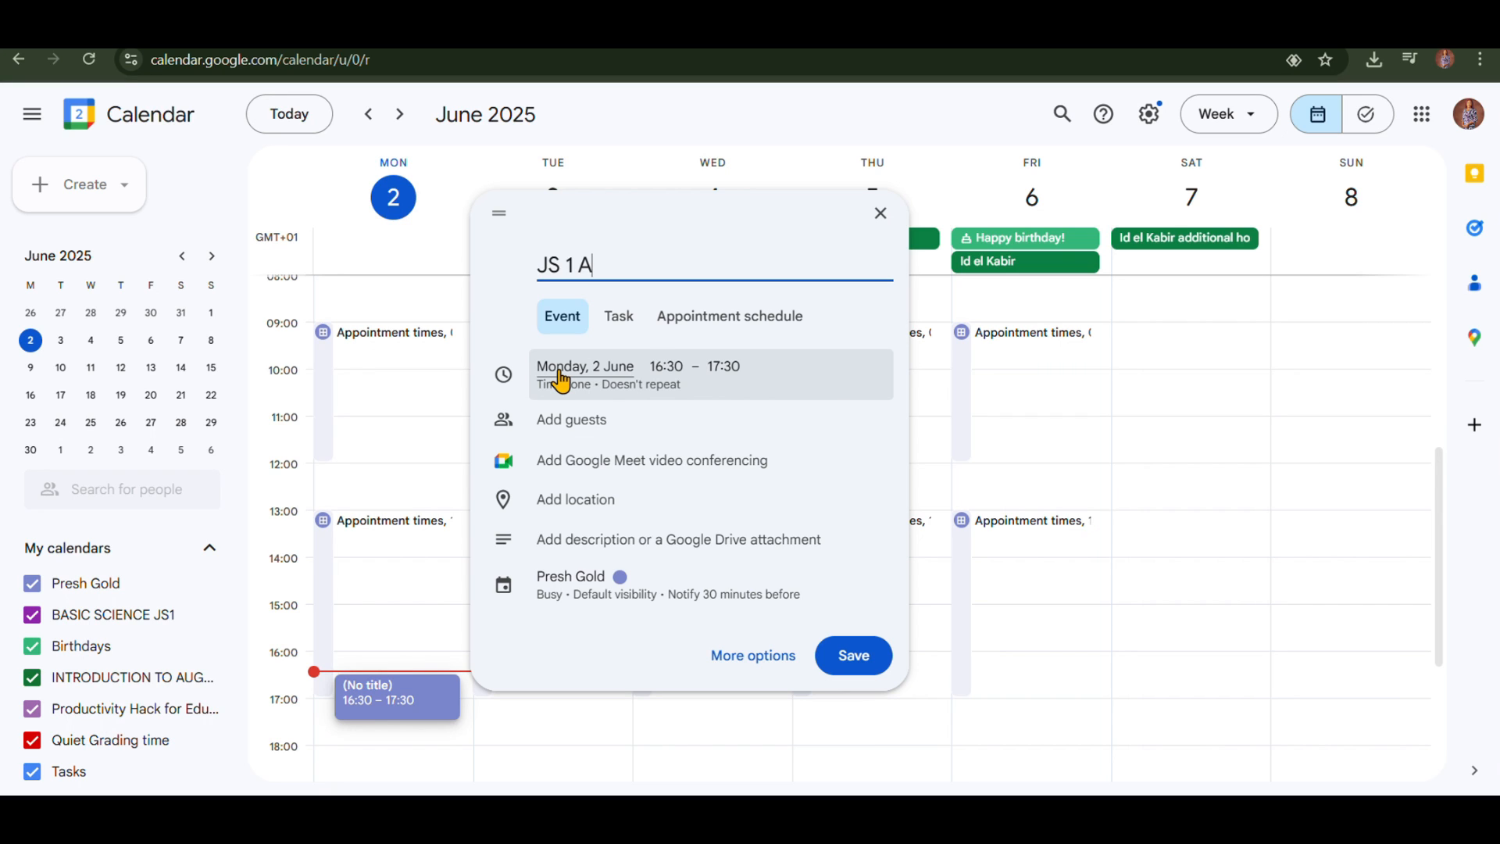
Step: Schedule the JS 1 A event for Wednesday, 4 June, from 10:00 to 10:45
{"action": "left_click", "coordinate": [607, 382]}
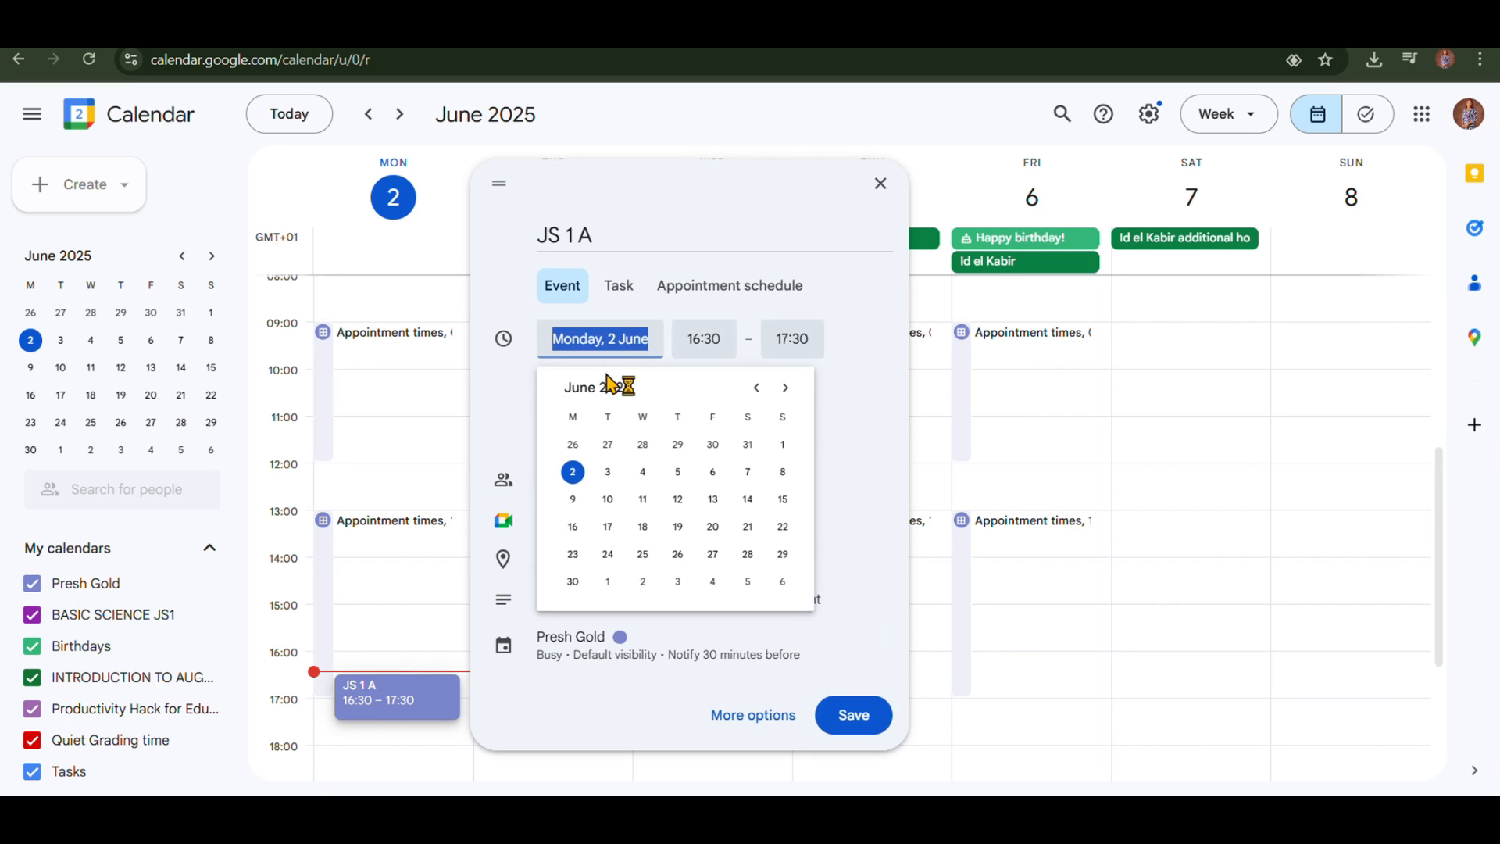
{"action": "left_click", "coordinate": [643, 472]}
{"action": "left_click", "coordinate": [444, 337]}
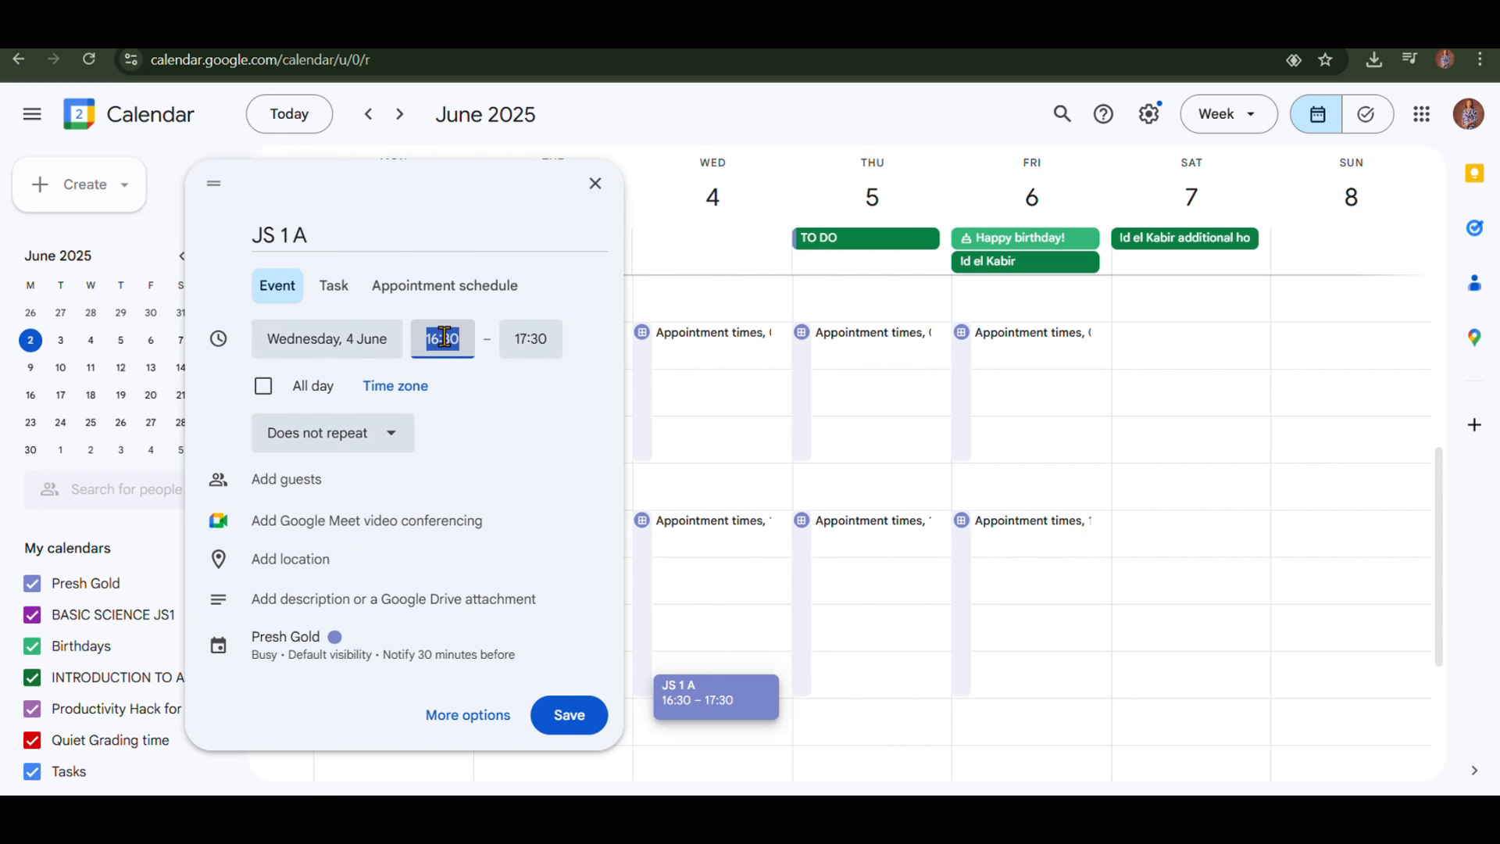
{"action": "scroll", "coordinate": [594, 440], "scroll_direction": "up", "scroll_amount": 1}
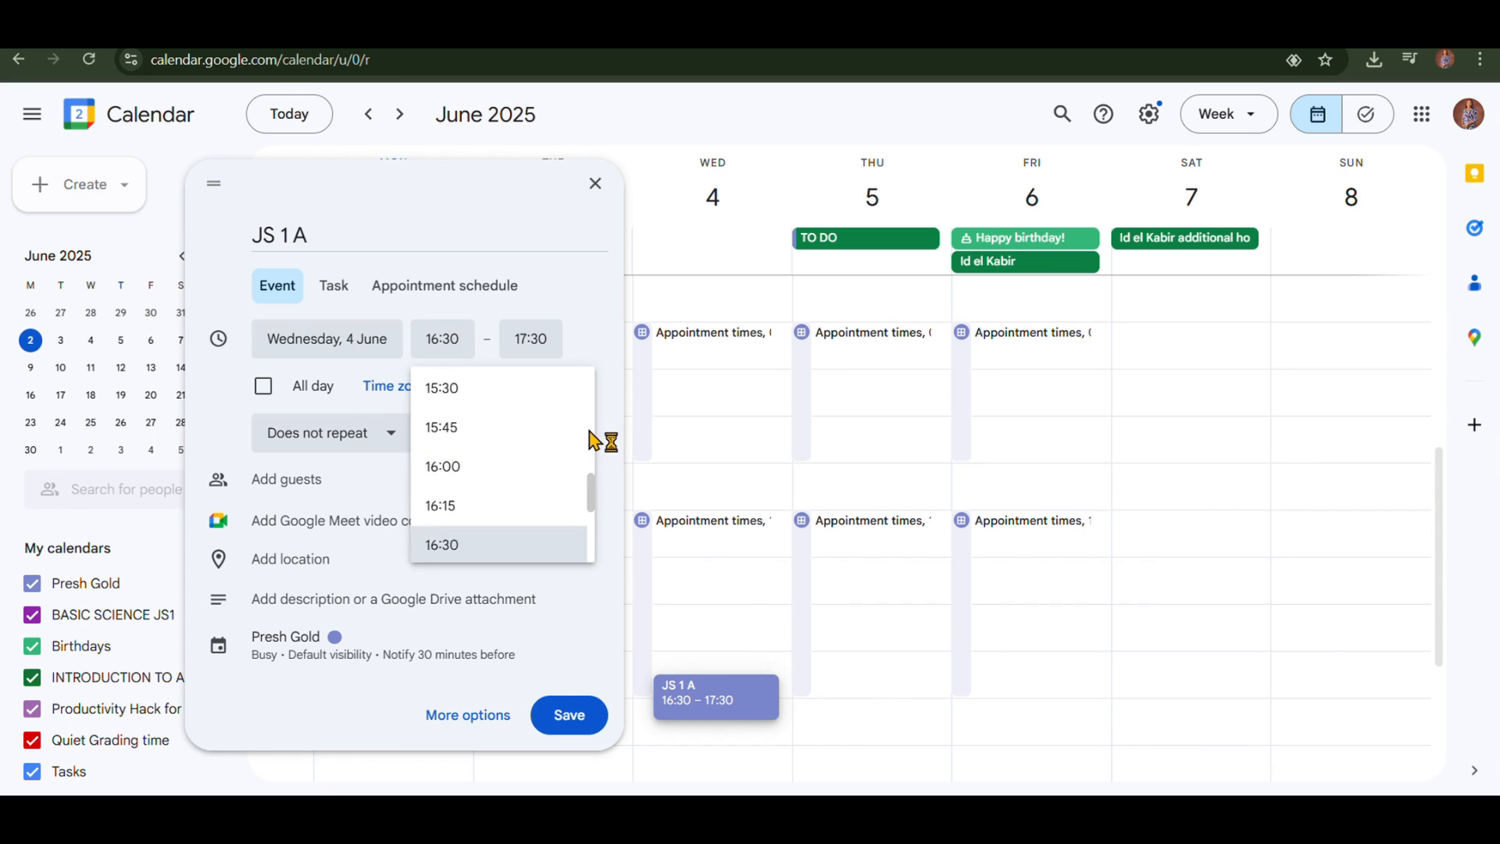
{"action": "scroll", "coordinate": [593, 439], "scroll_direction": "up", "scroll_amount": 5}
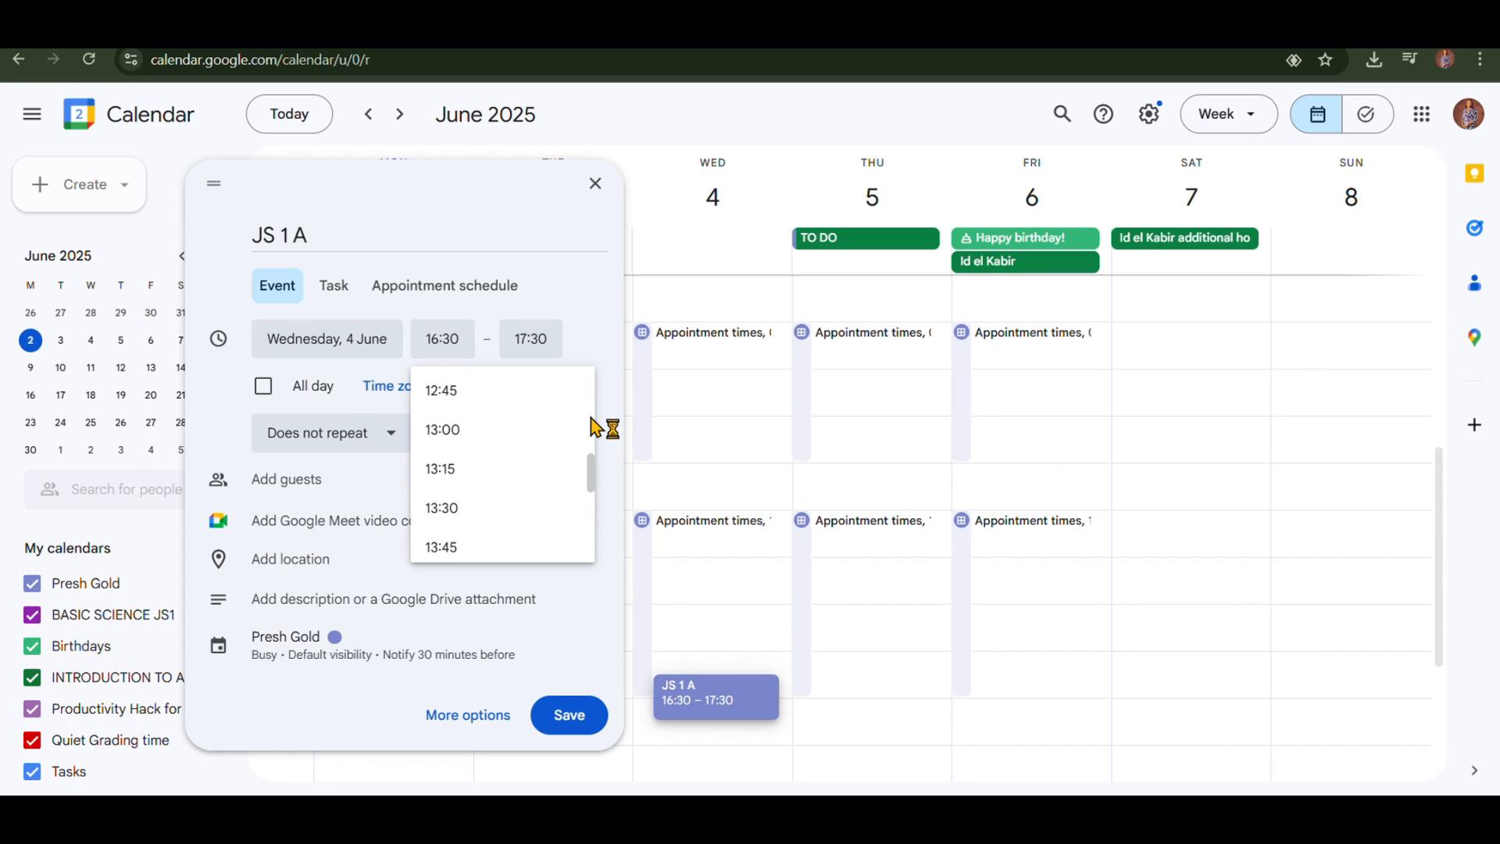
{"action": "scroll", "coordinate": [595, 427], "scroll_direction": "up", "scroll_amount": 1}
{"action": "scroll", "coordinate": [595, 427], "scroll_direction": "up", "scroll_amount": 1}
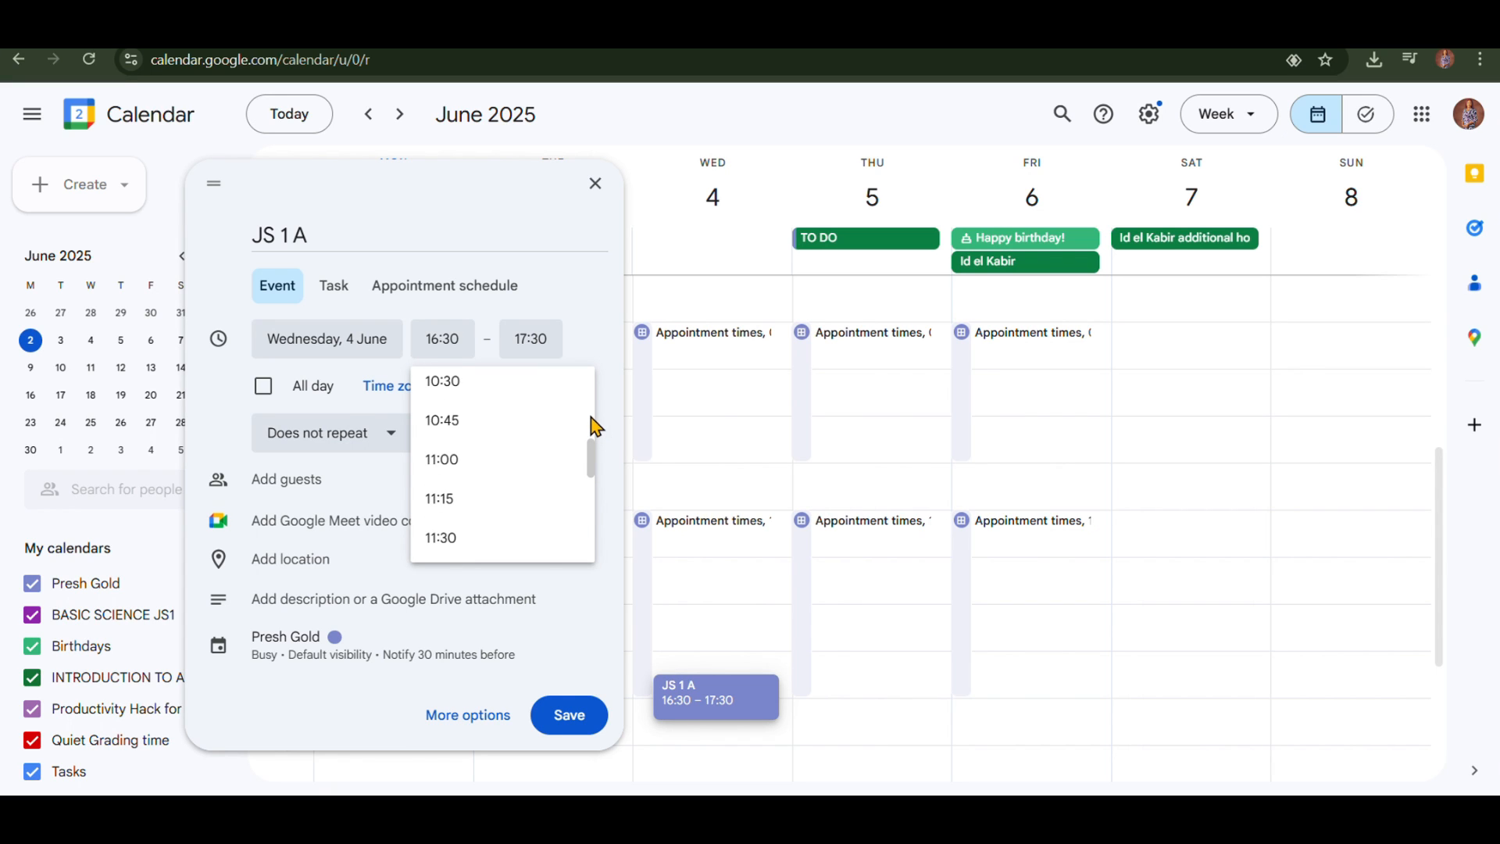
{"action": "scroll", "coordinate": [594, 427], "scroll_direction": "up", "scroll_amount": 1}
{"action": "left_click", "coordinate": [496, 473]}
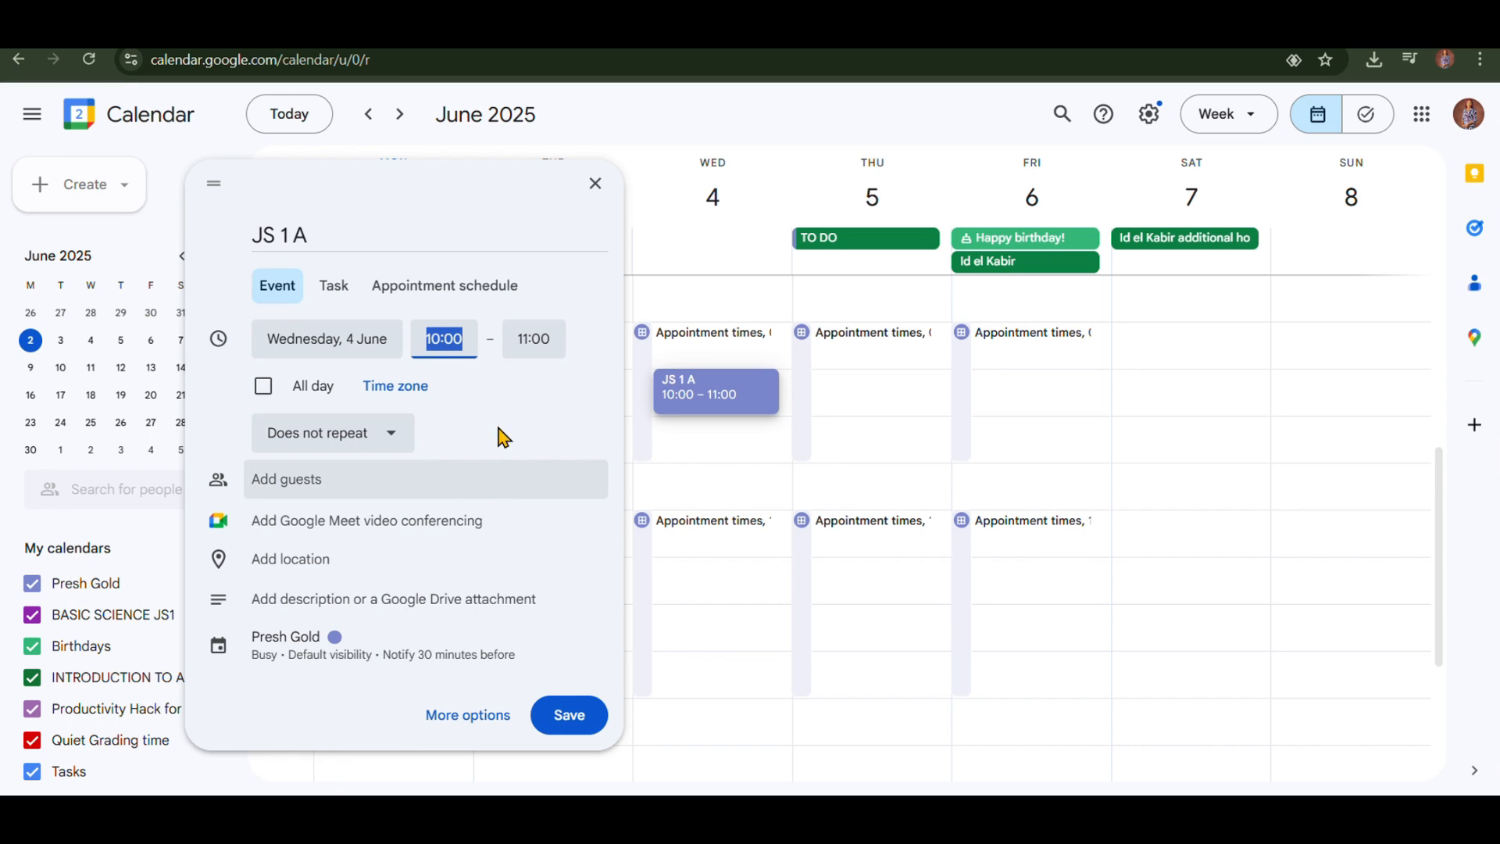
{"action": "left_click", "coordinate": [542, 347]}
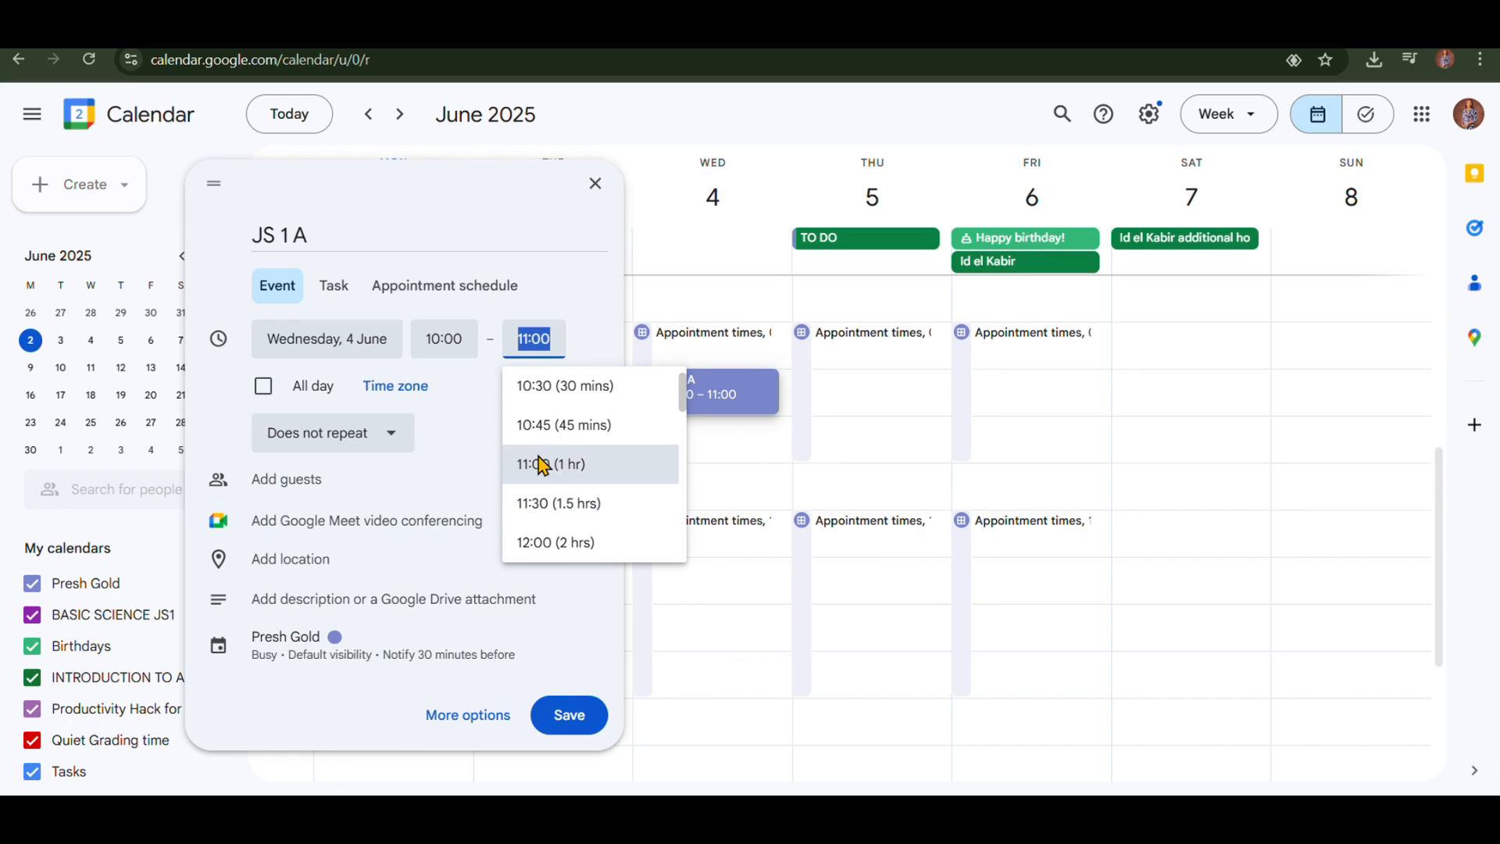
{"action": "left_click", "coordinate": [543, 438]}
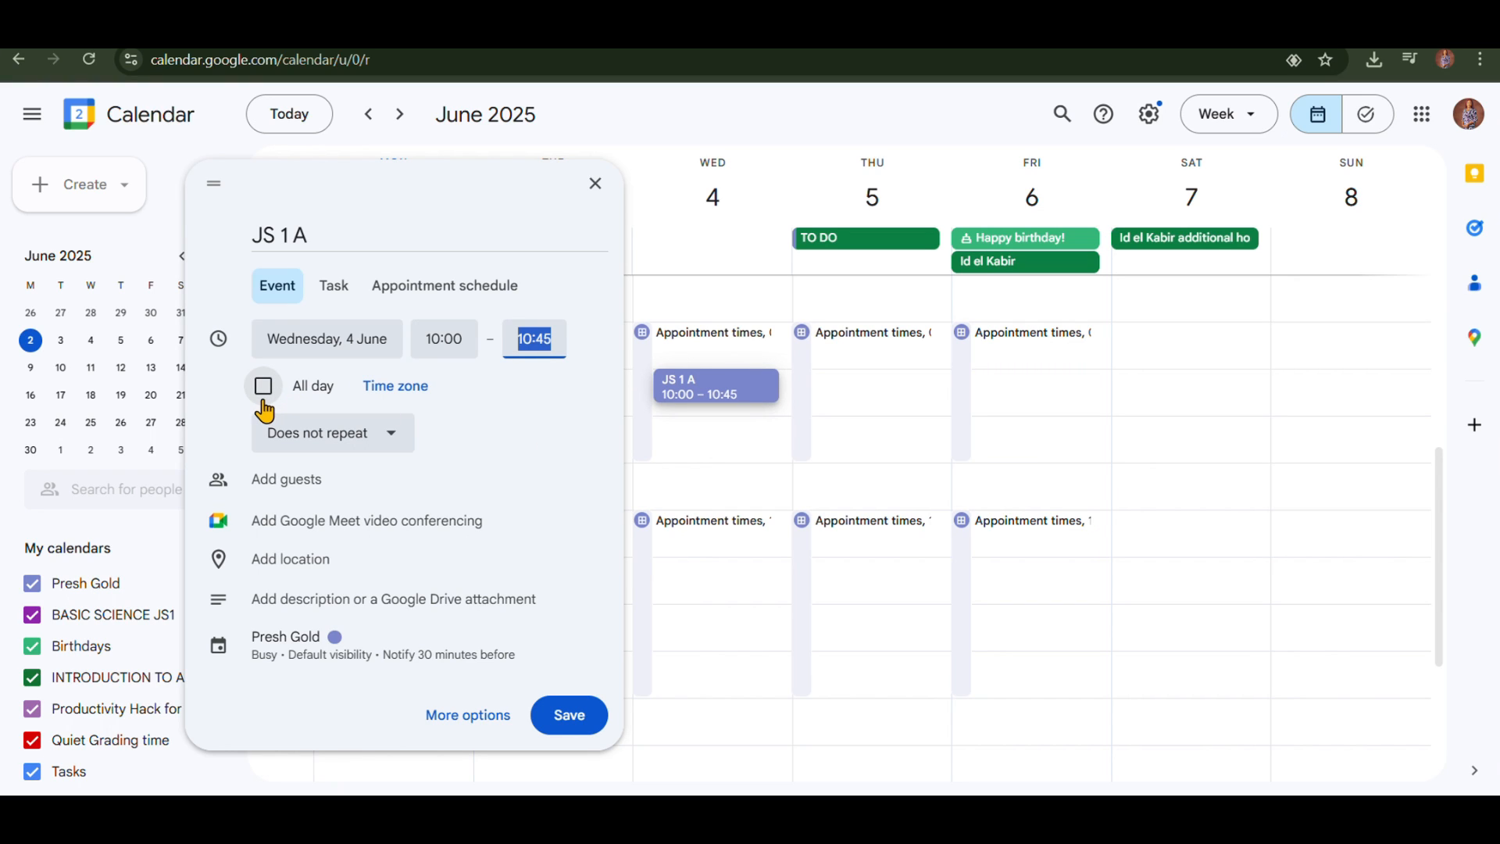
Step: Make the JS 1 A event repeat weekly on Wednesday with the description "get ready", and save it
{"action": "left_click", "coordinate": [393, 436]}
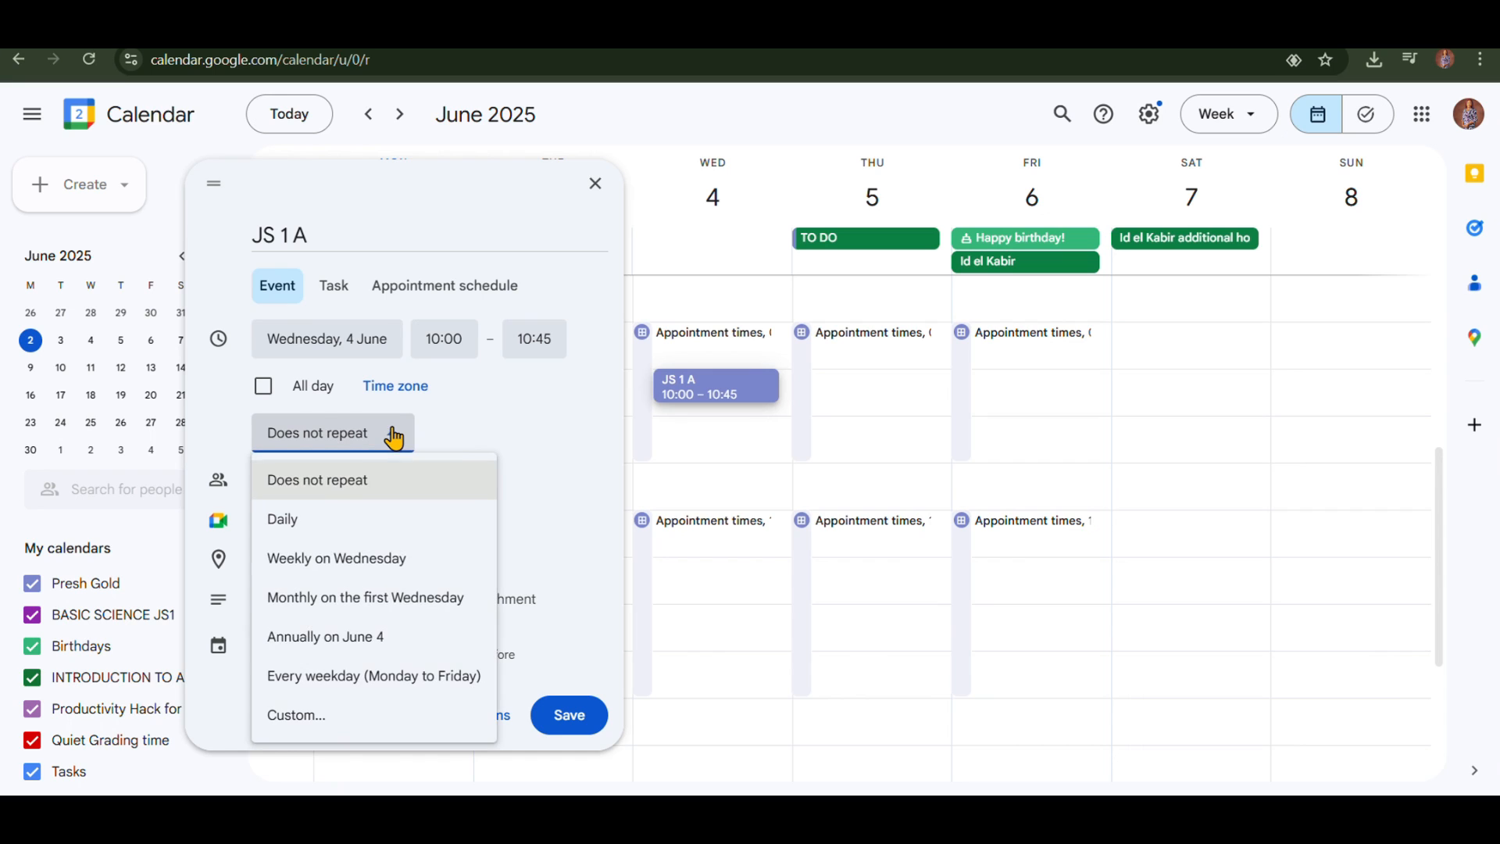
{"action": "left_click", "coordinate": [355, 575]}
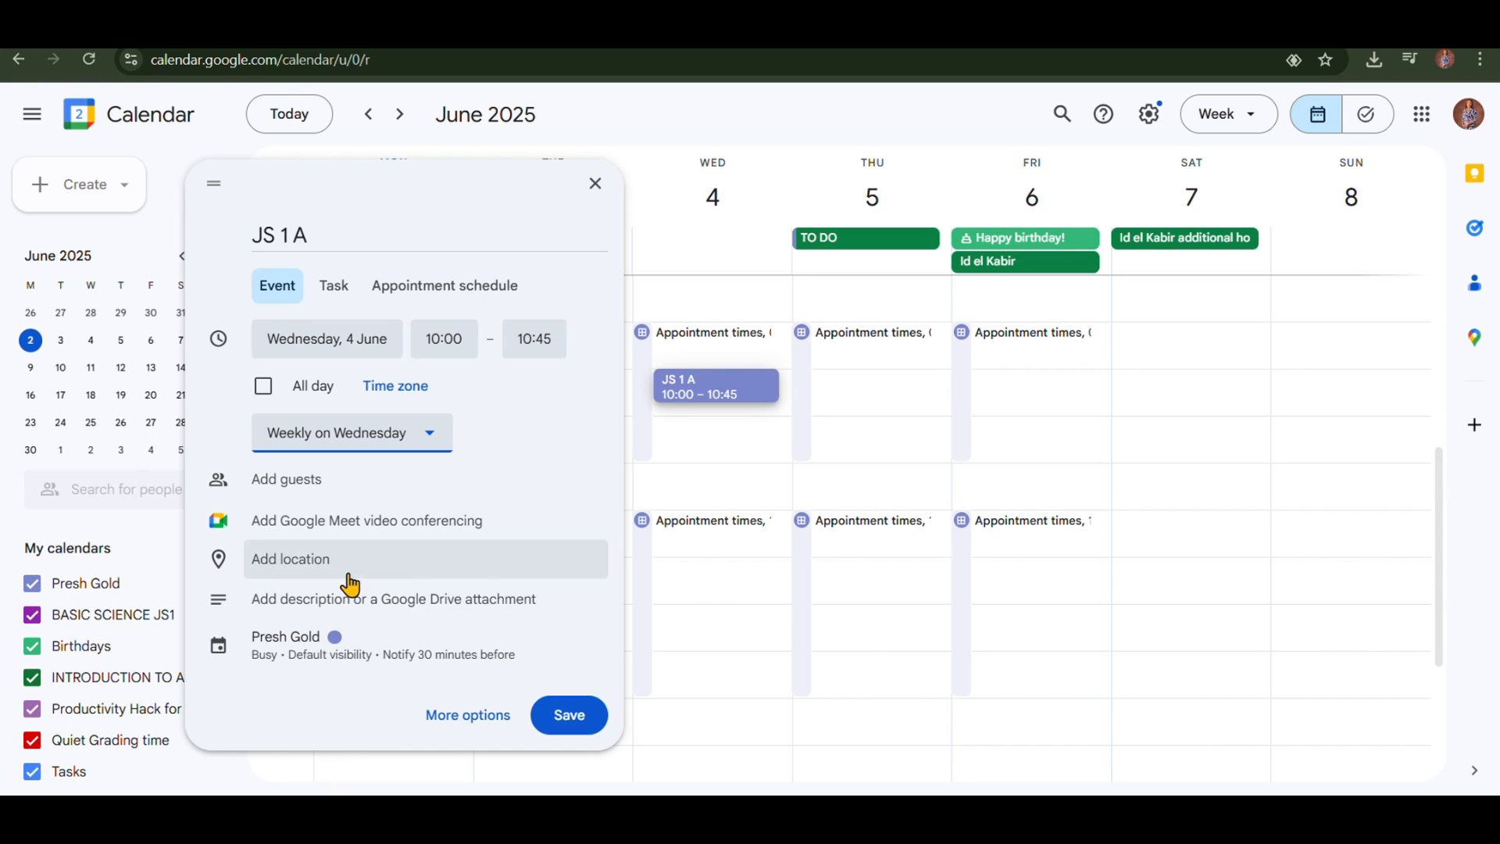
{"action": "left_click", "coordinate": [295, 623]}
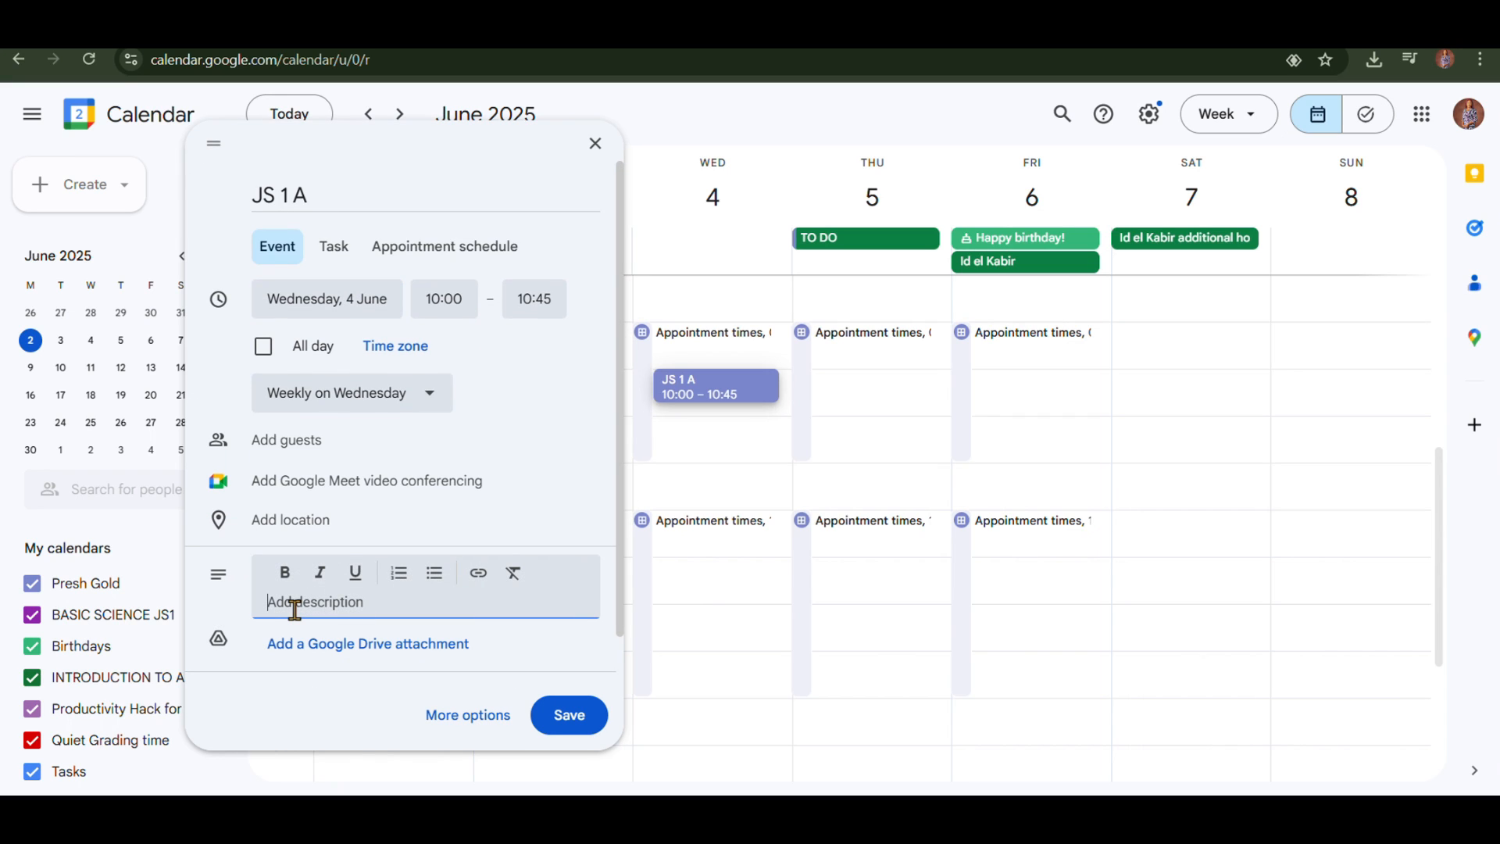
{"action": "type", "text": "get ready"}
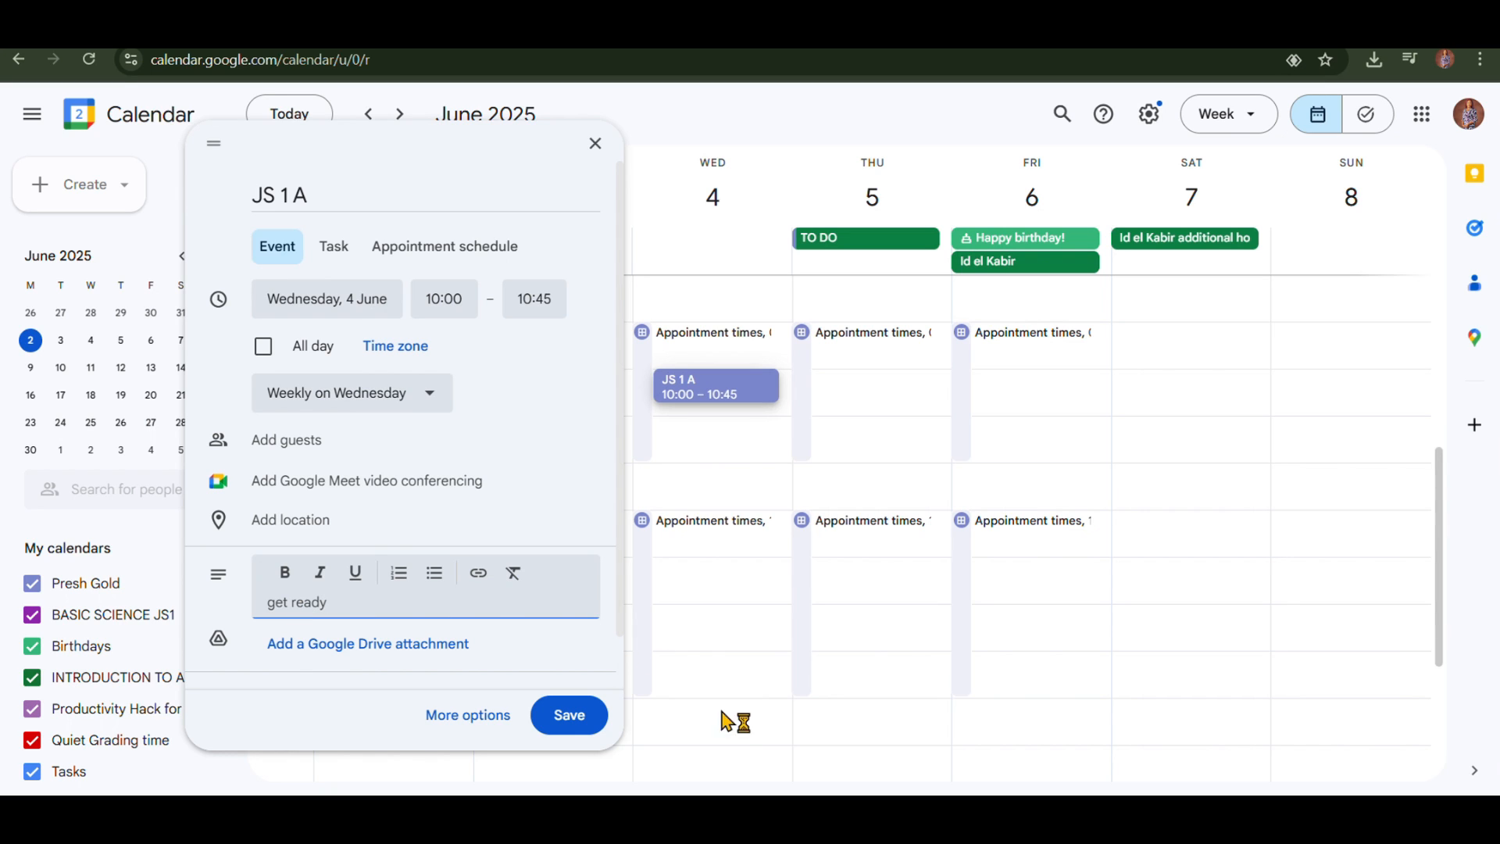
{"action": "left_click", "coordinate": [587, 729]}
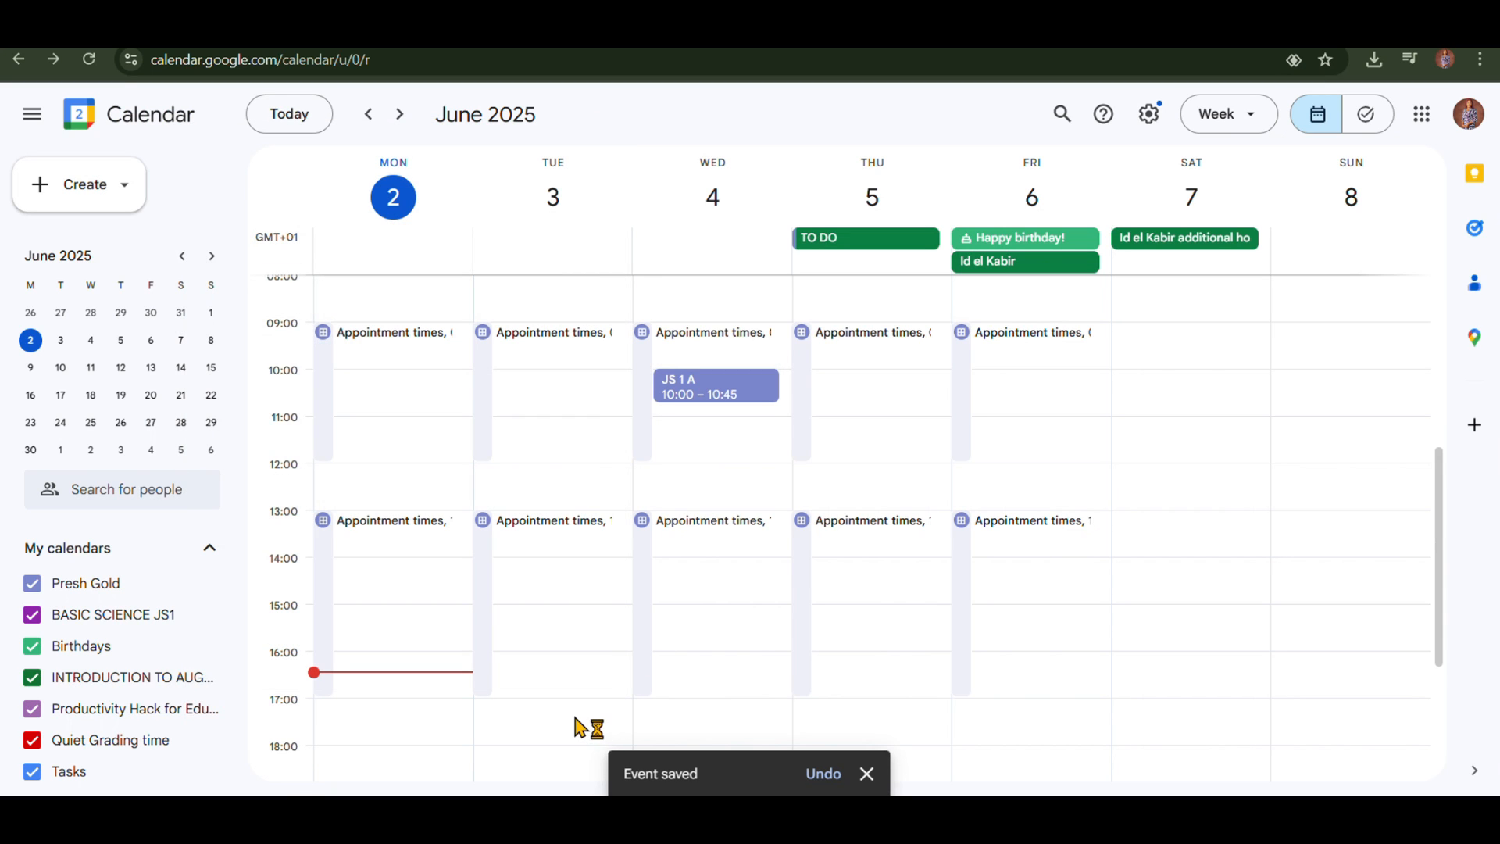
Step: Review the details of the saved JS 1 A event on Wednesday, 4 June
{"action": "left_click", "coordinate": [319, 679]}
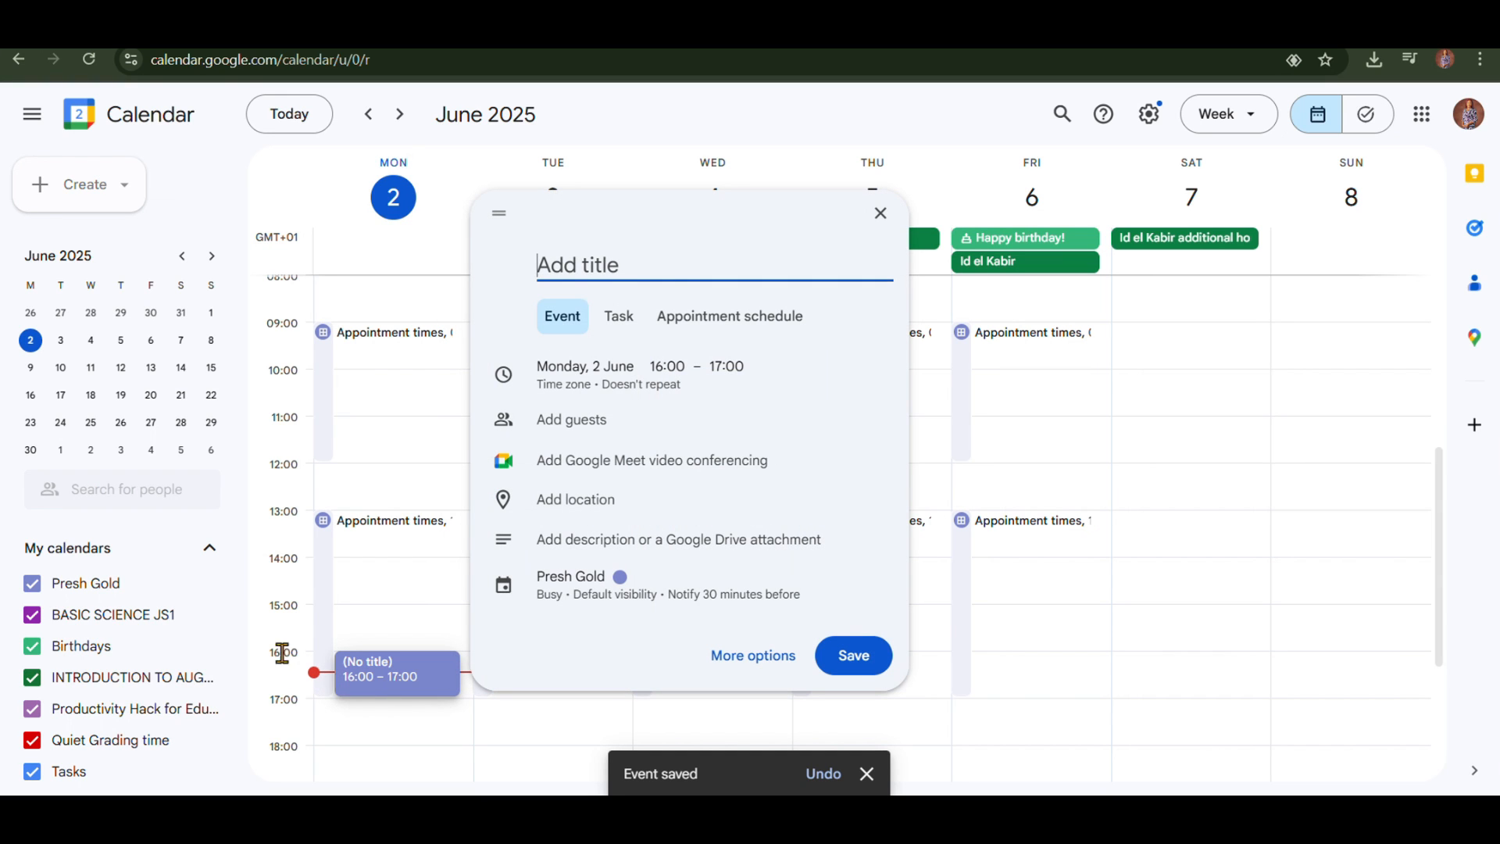
{"action": "left_click", "coordinate": [415, 579]}
{"action": "scroll", "coordinate": [859, 508], "scroll_direction": "up", "scroll_amount": 3}
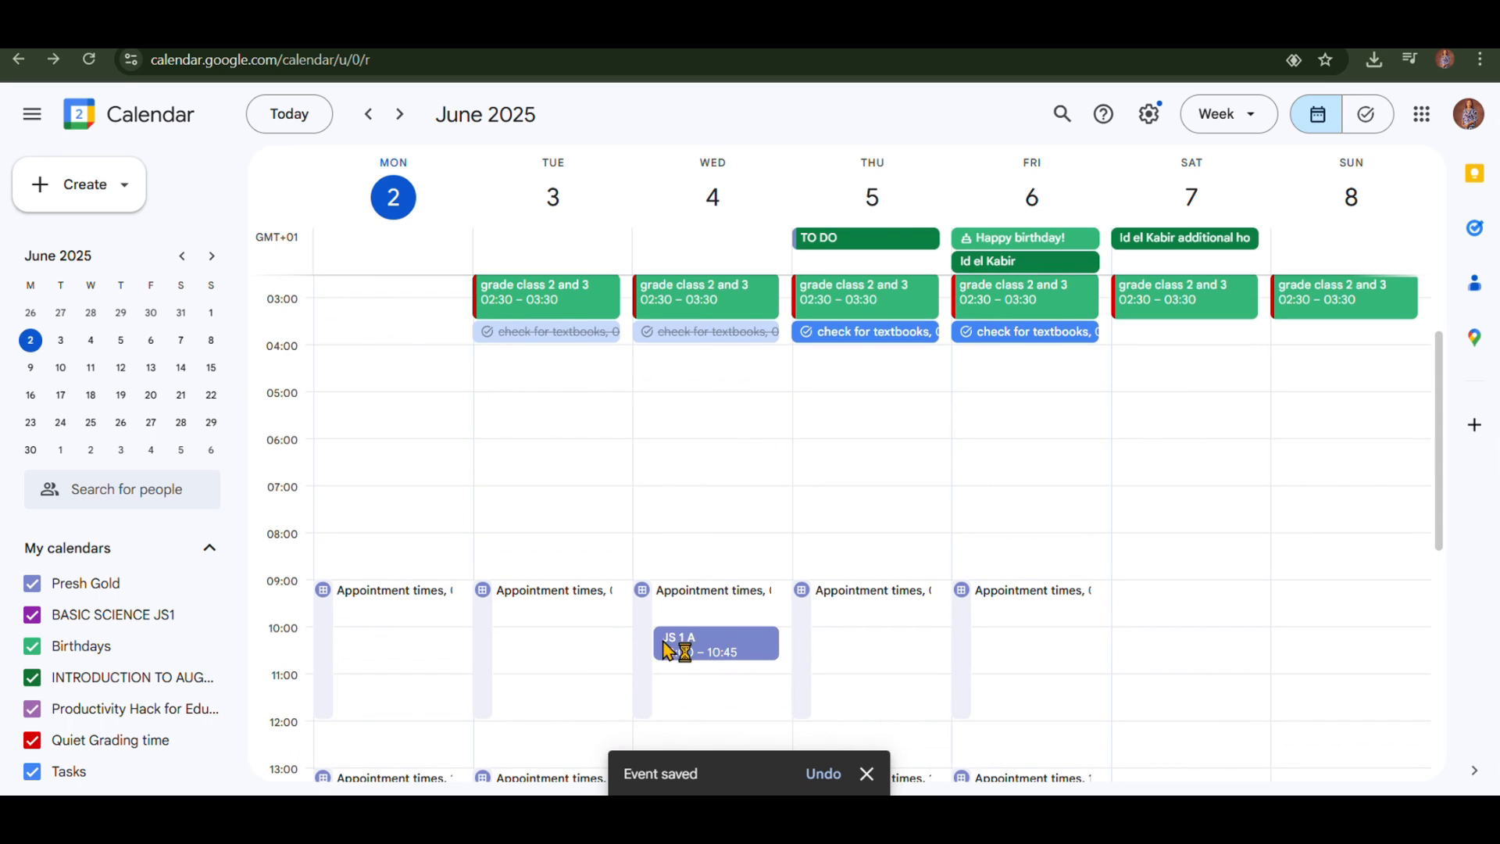
{"action": "left_click", "coordinate": [713, 649]}
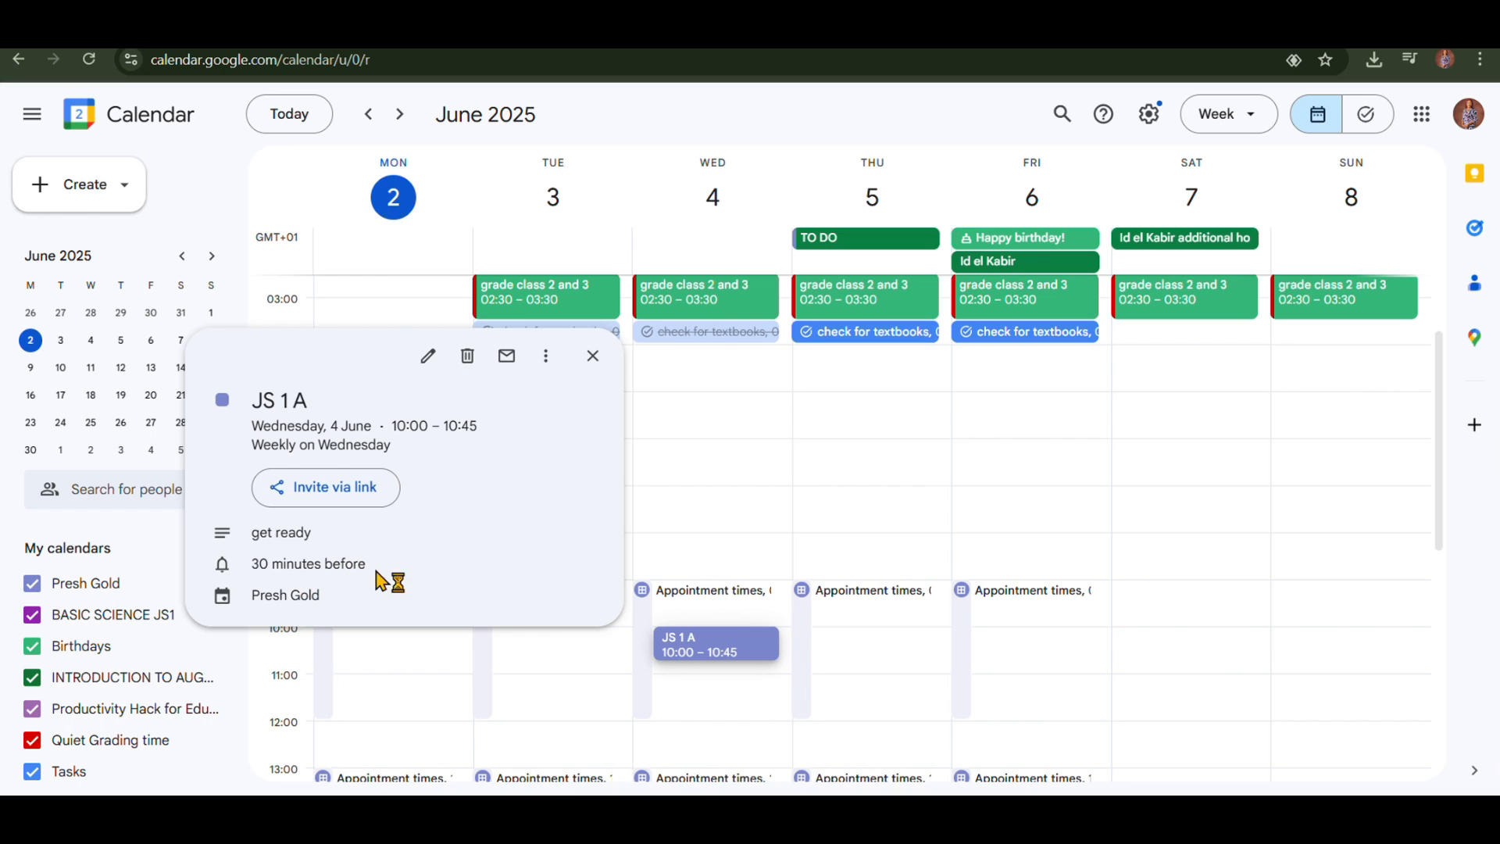
{"action": "left_click", "coordinate": [738, 686]}
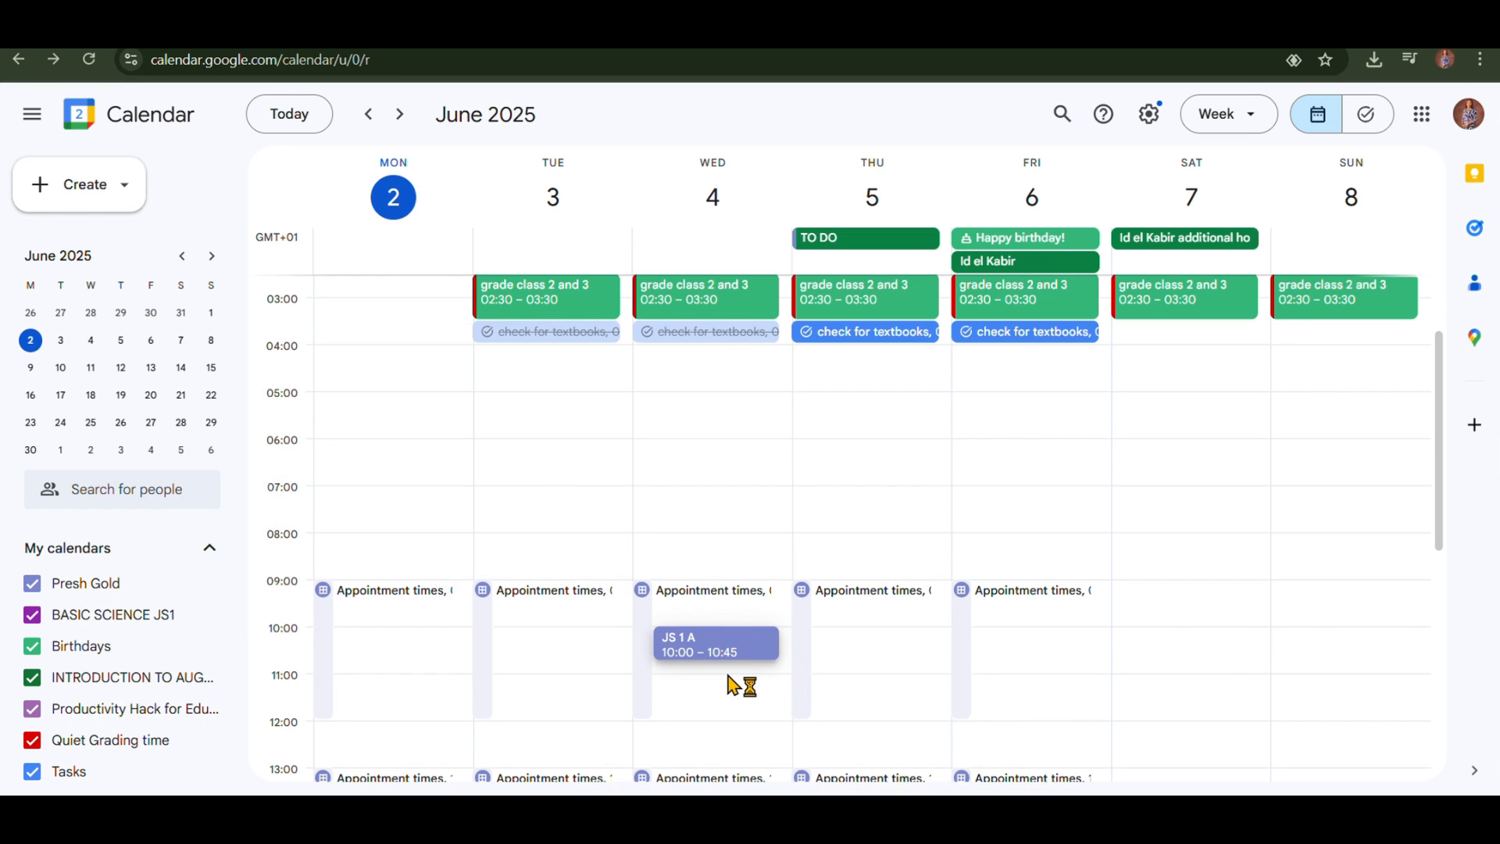
{"action": "left_click", "coordinate": [738, 651]}
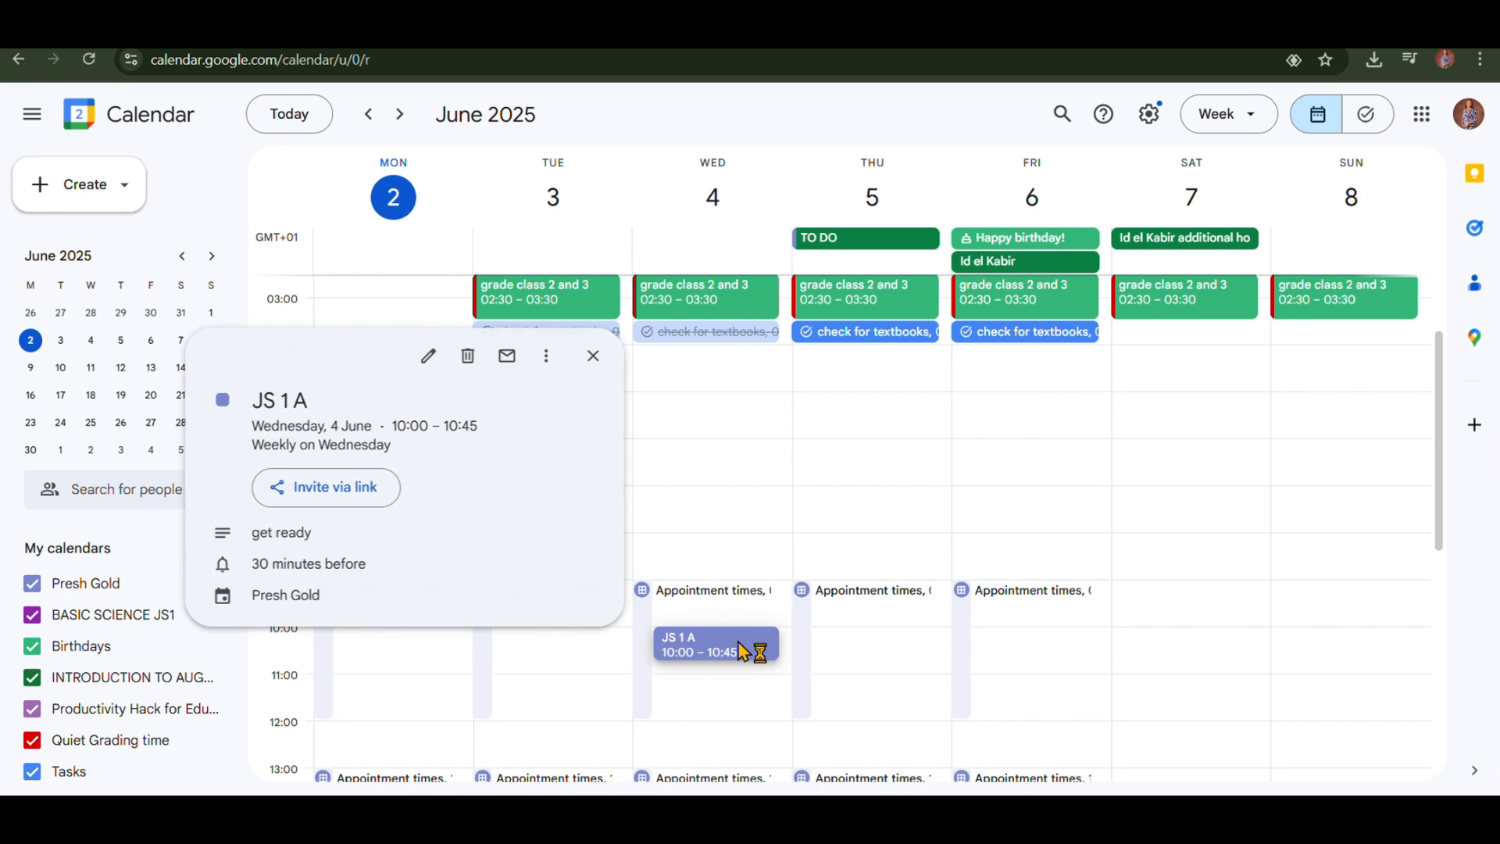
{"action": "left_click", "coordinate": [868, 663]}
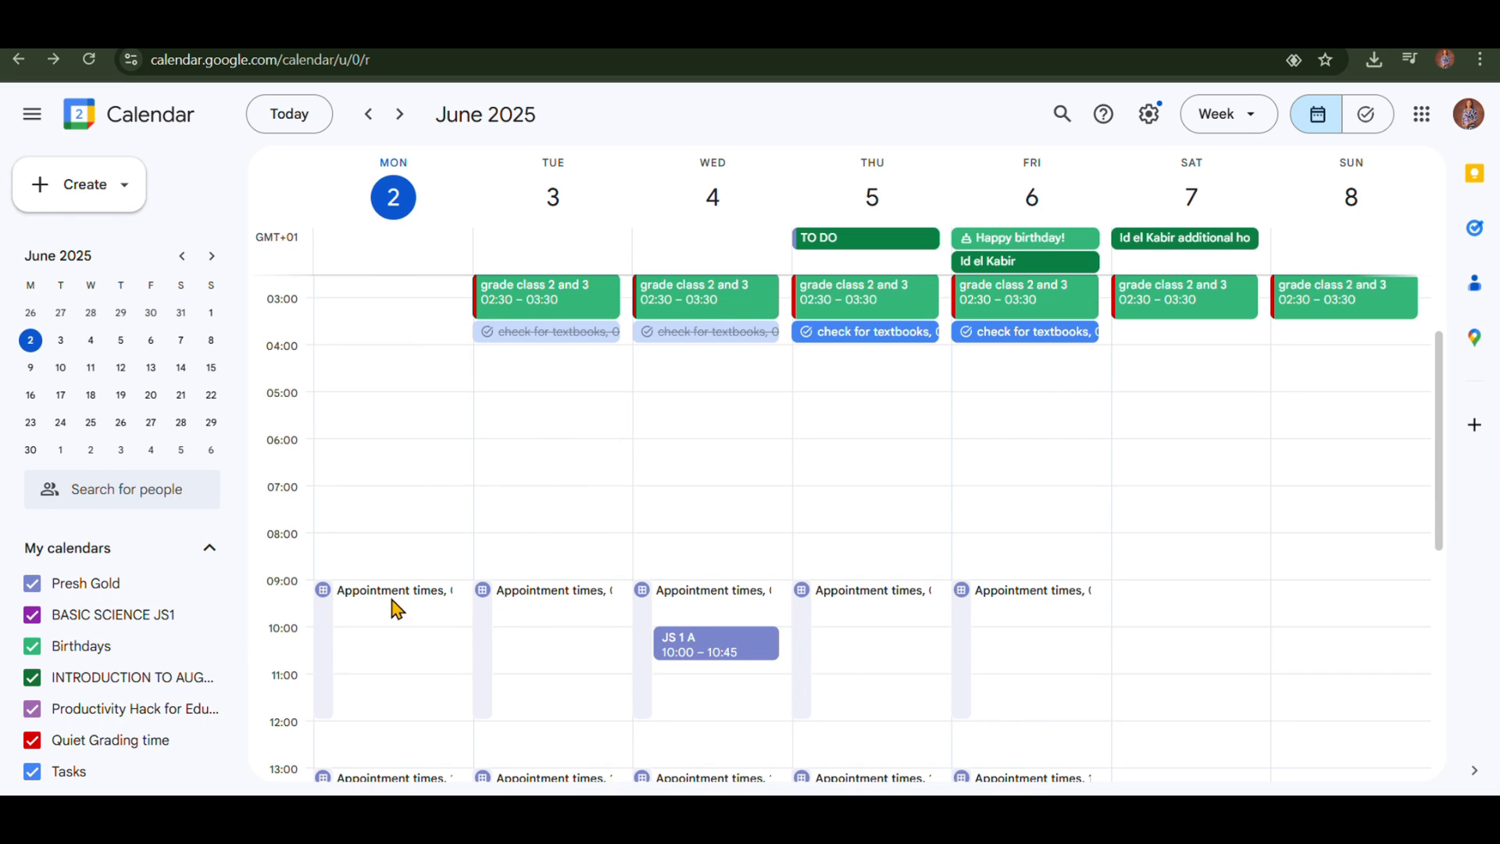
Step: Start a new task titled "JS 1 A" with the description "weekly assessment"
{"action": "left_click", "coordinate": [101, 200]}
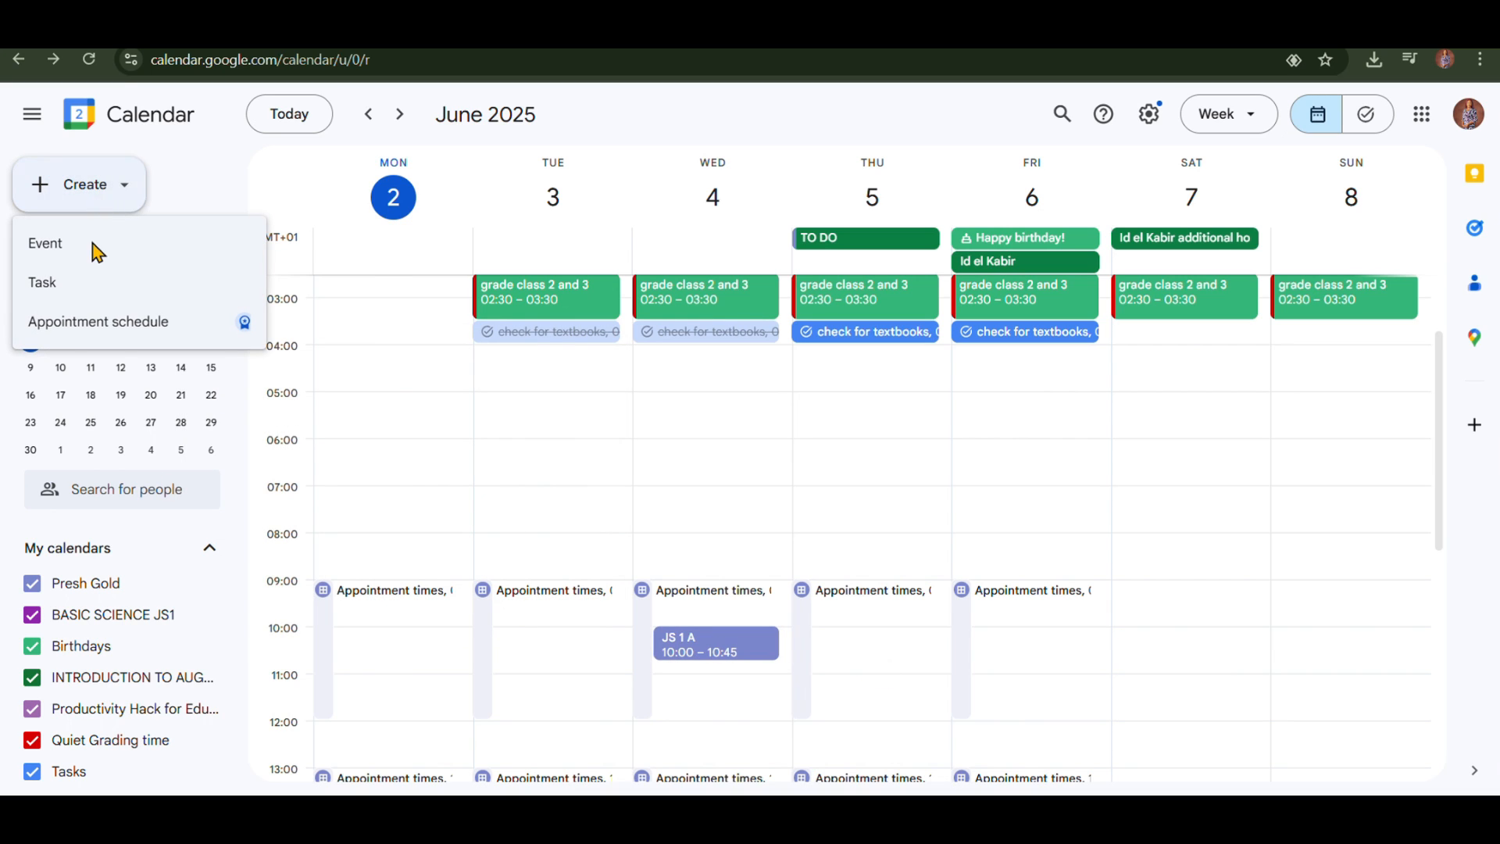
{"action": "left_click", "coordinate": [86, 288]}
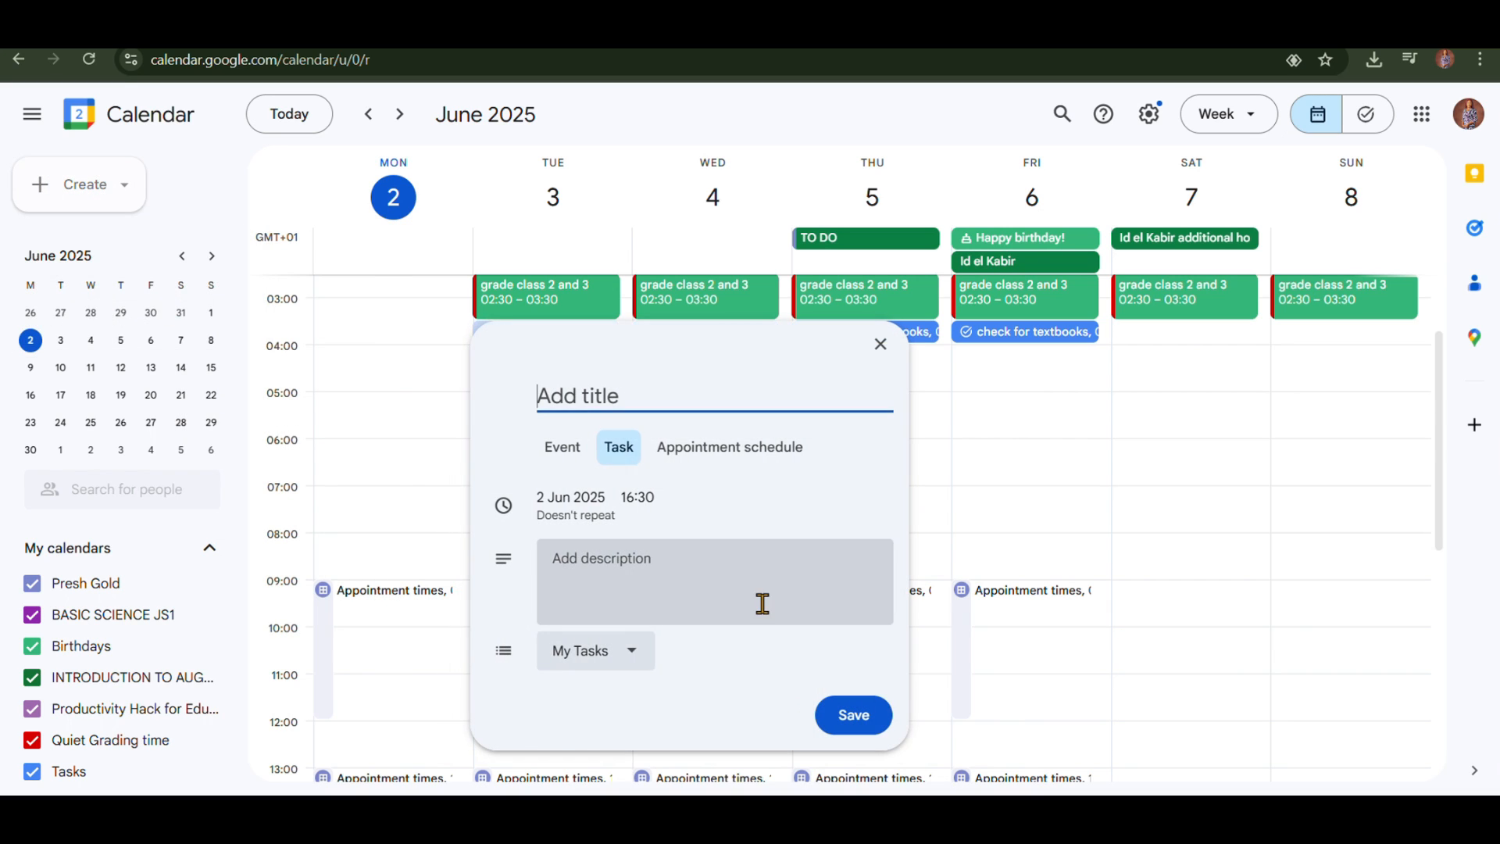
{"action": "type", "text": "JS 1 A"}
{"action": "left_click", "coordinate": [629, 576]}
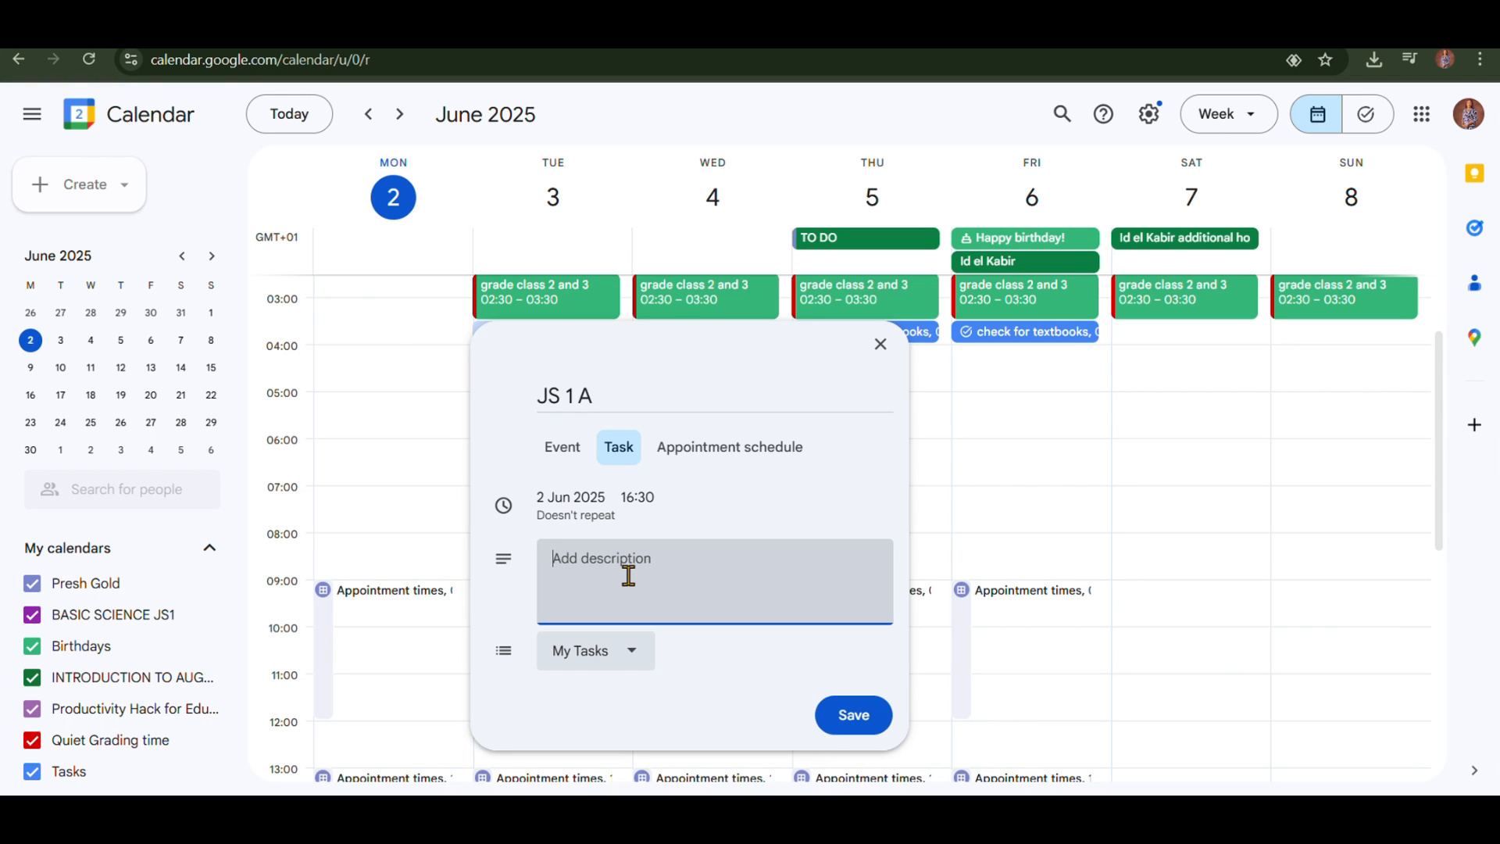
{"action": "type", "text": "weekly assessment"}
Step: Date the JS 1 A task 18 June 2025 with a monthly repeat on the third Wednesday, and save it
{"action": "left_click", "coordinate": [556, 508]}
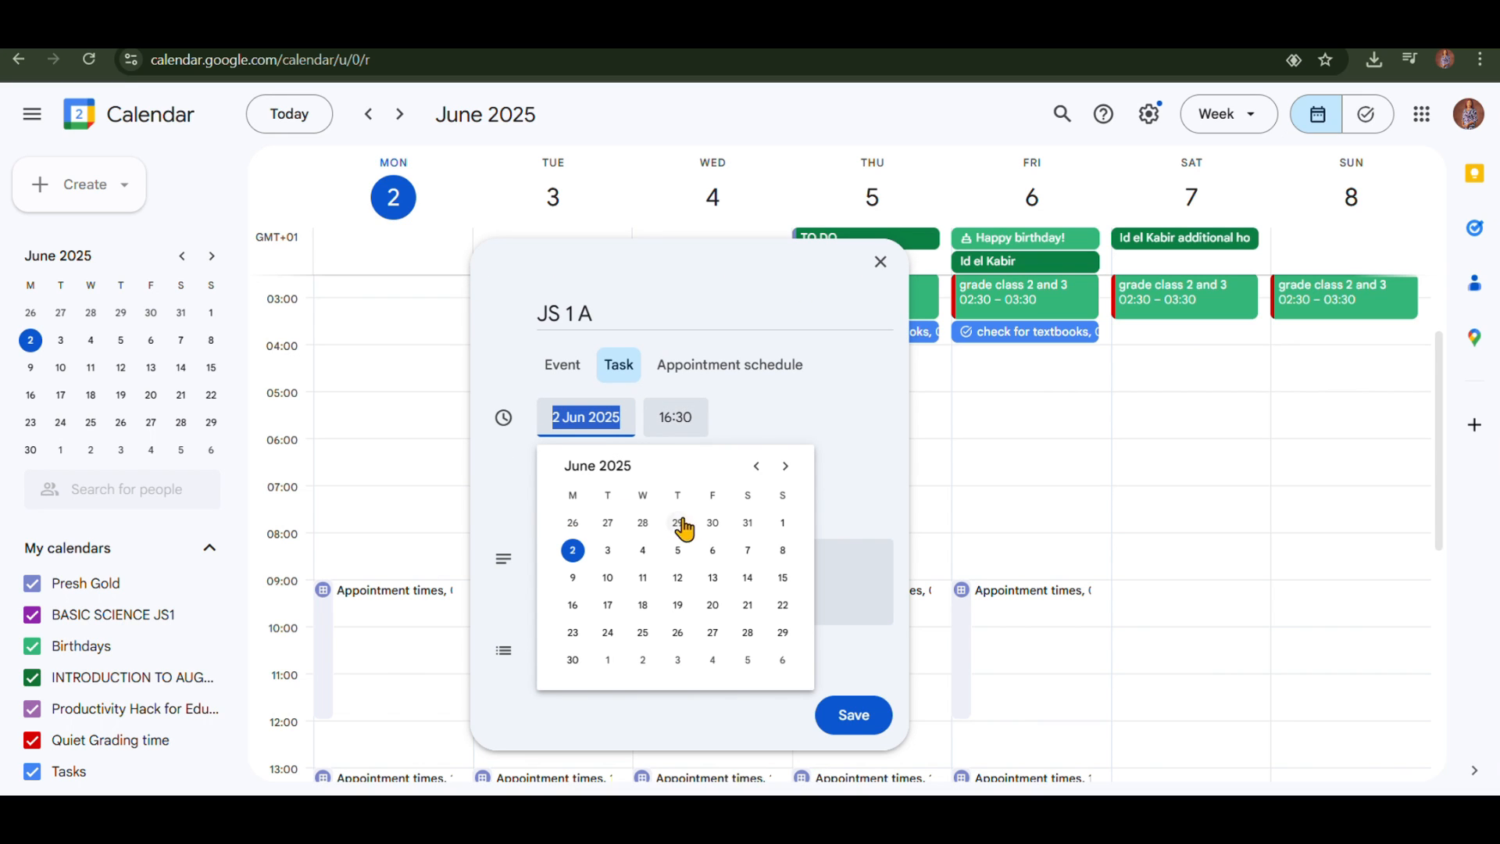
{"action": "left_click", "coordinate": [644, 613]}
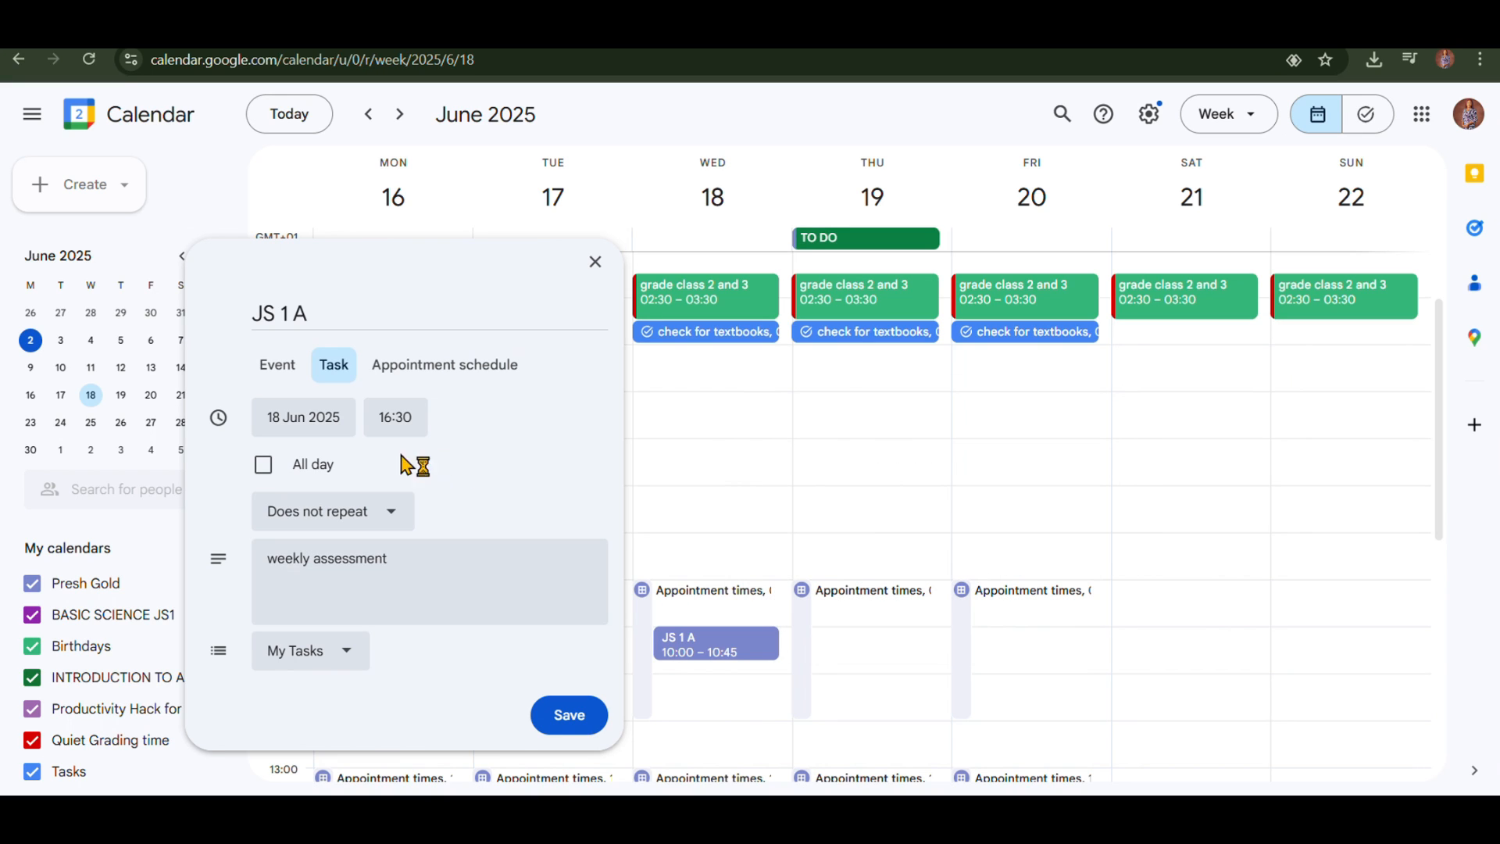
{"action": "left_click", "coordinate": [351, 659]}
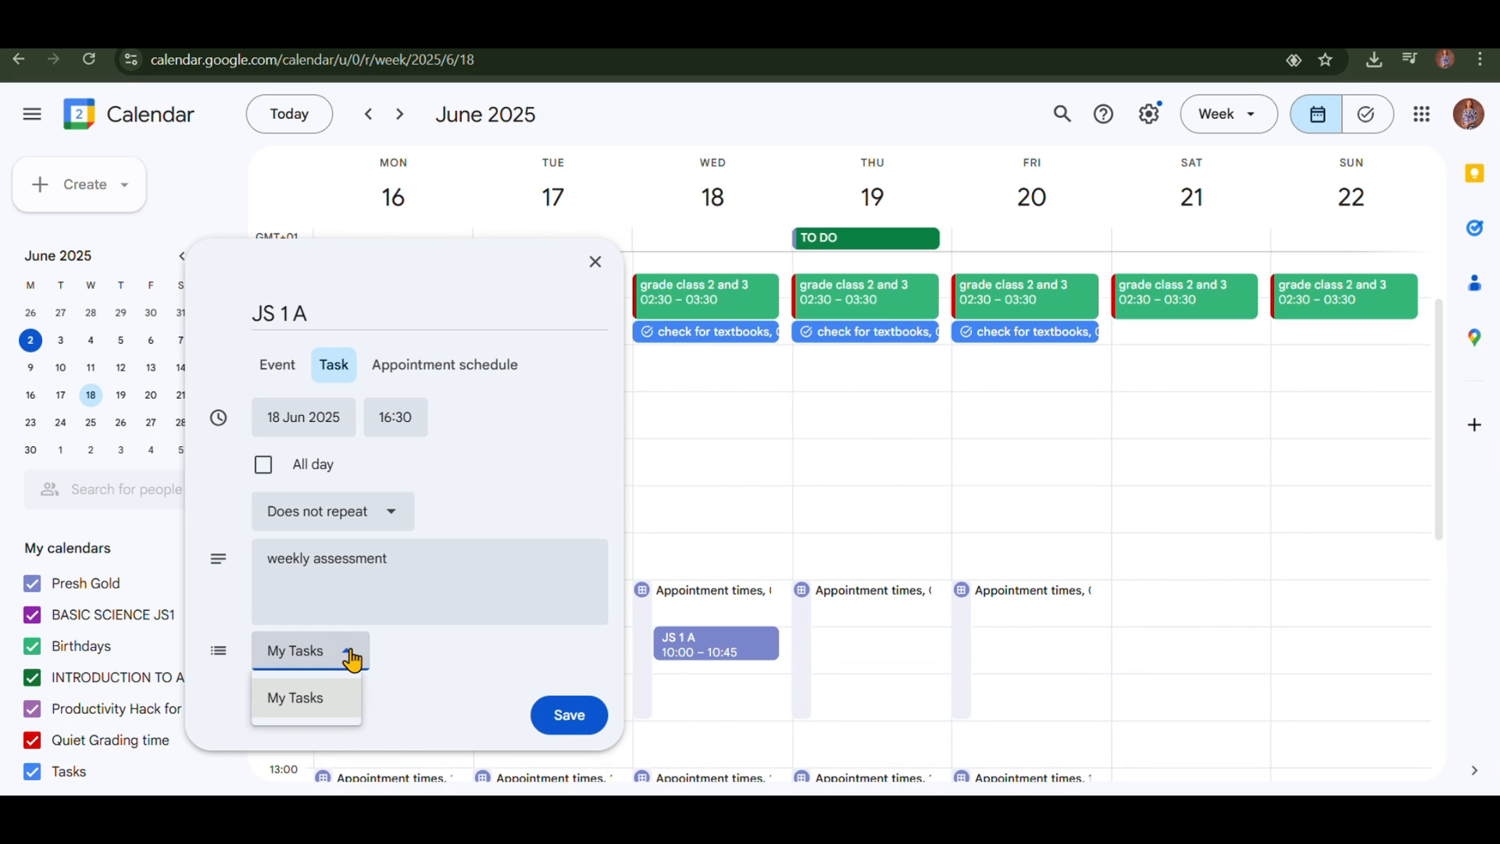
{"action": "left_click", "coordinate": [351, 658]}
{"action": "left_click", "coordinate": [387, 518]}
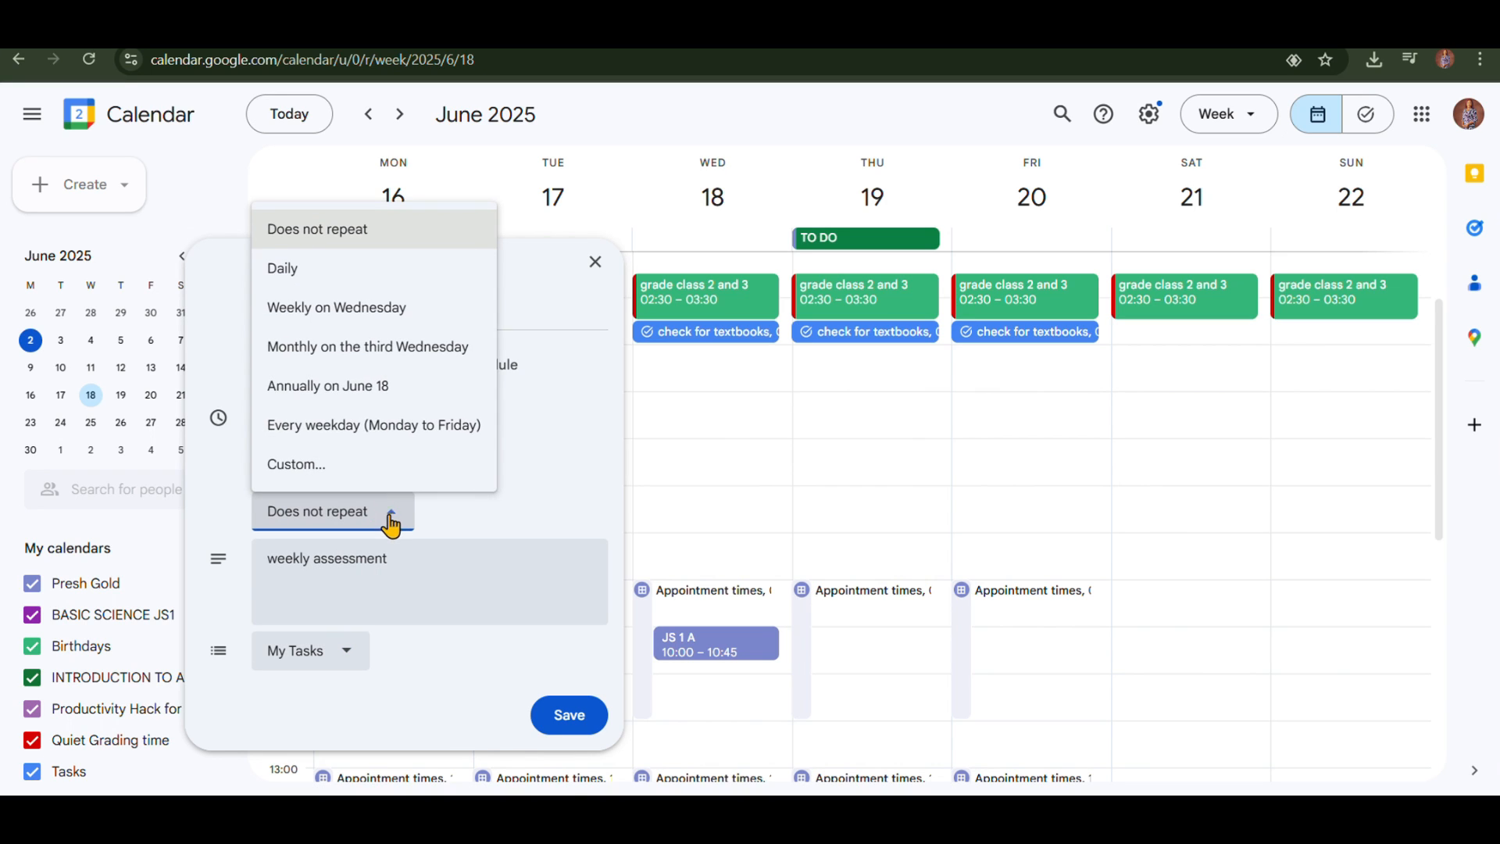
{"action": "left_click", "coordinate": [372, 349]}
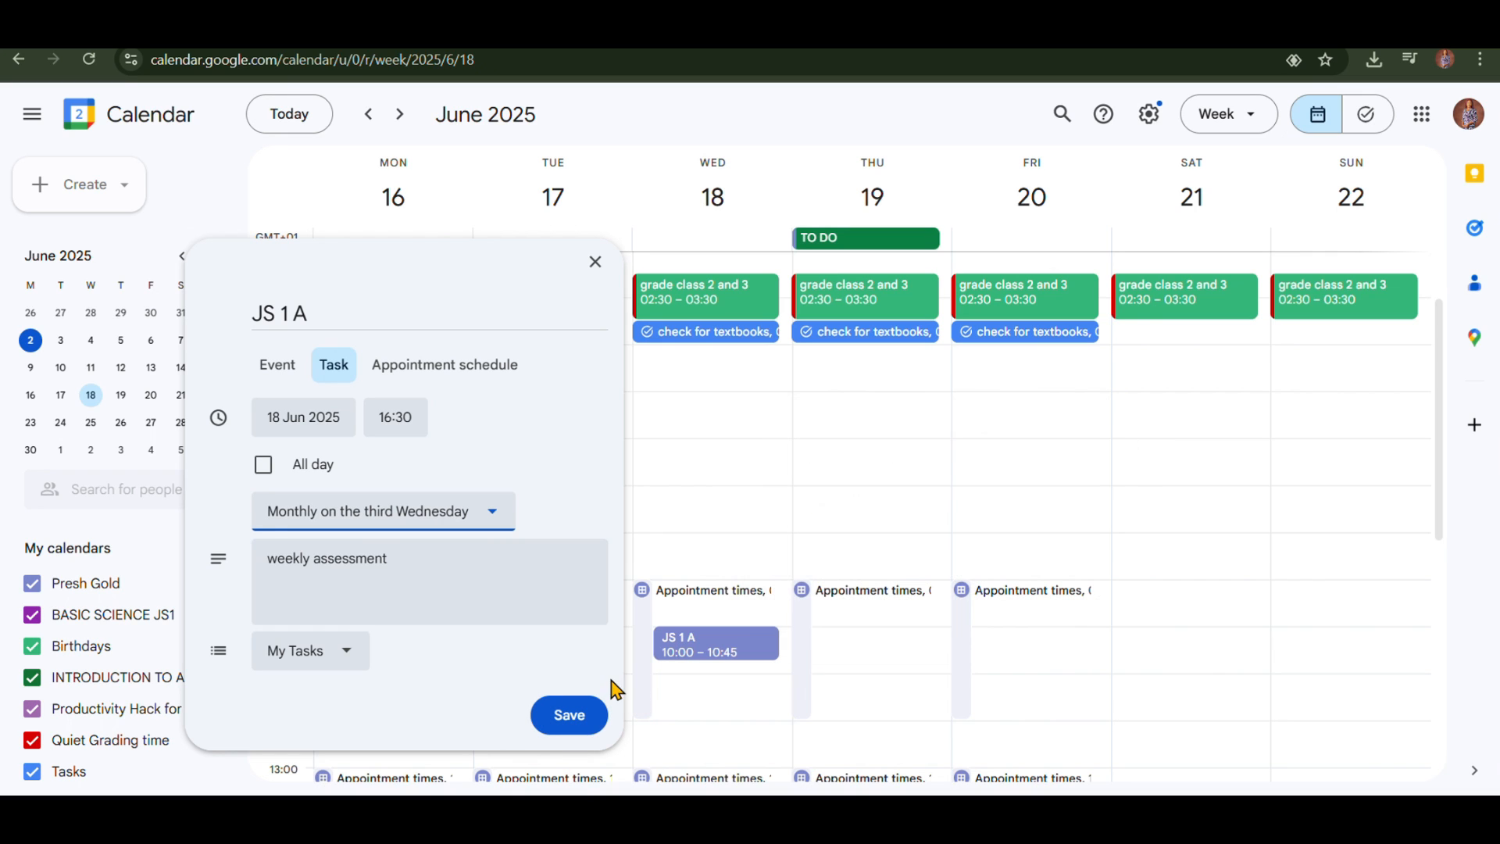
{"action": "left_click", "coordinate": [587, 721]}
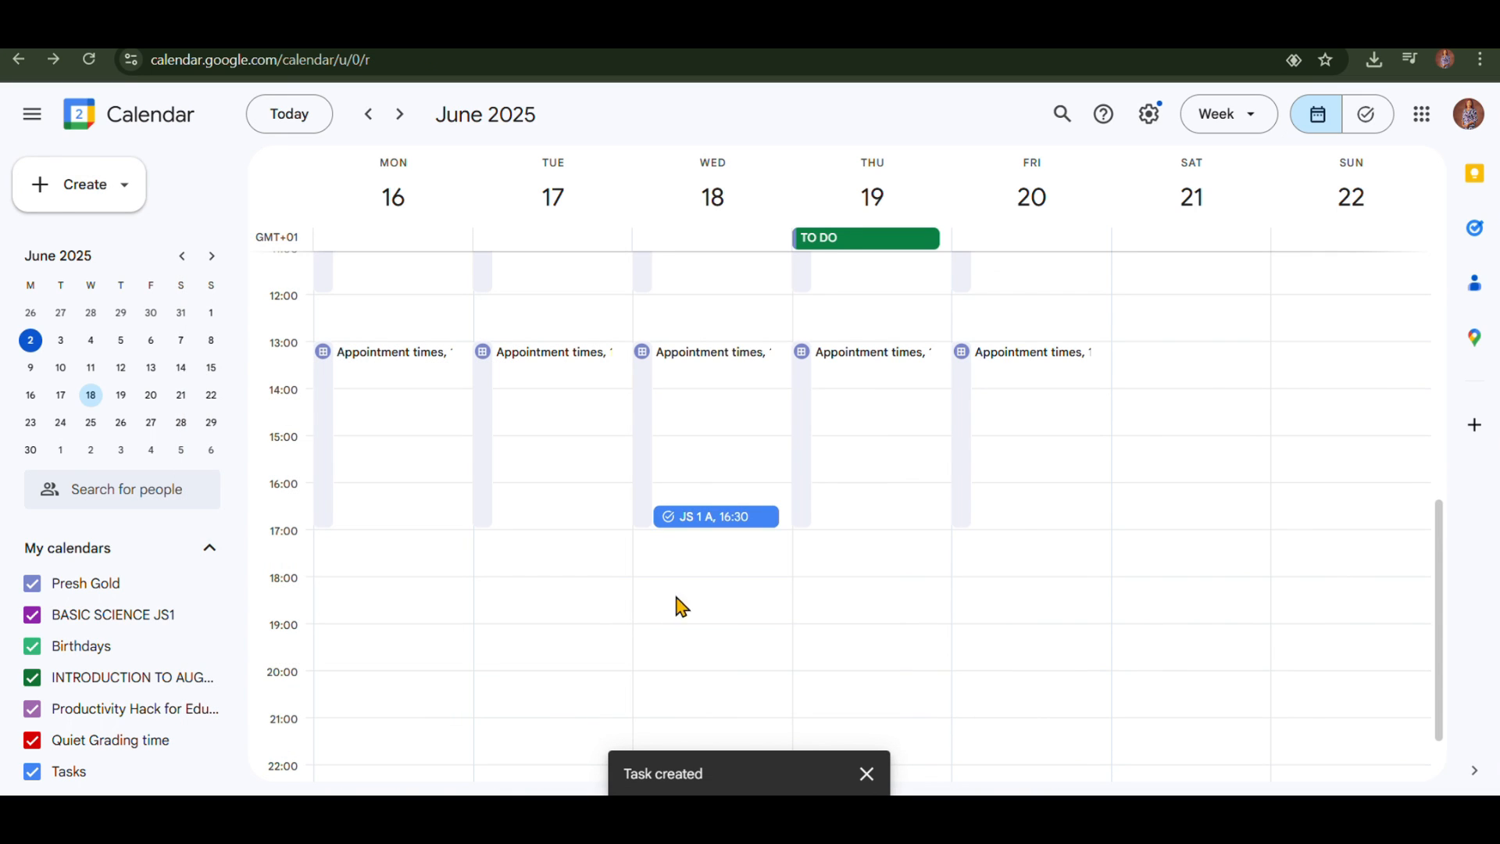
Step: Start a new event on Wednesday, 18 June, from 10:30 to 11:30
{"action": "scroll", "coordinate": [871, 515], "scroll_direction": "up", "scroll_amount": 3}
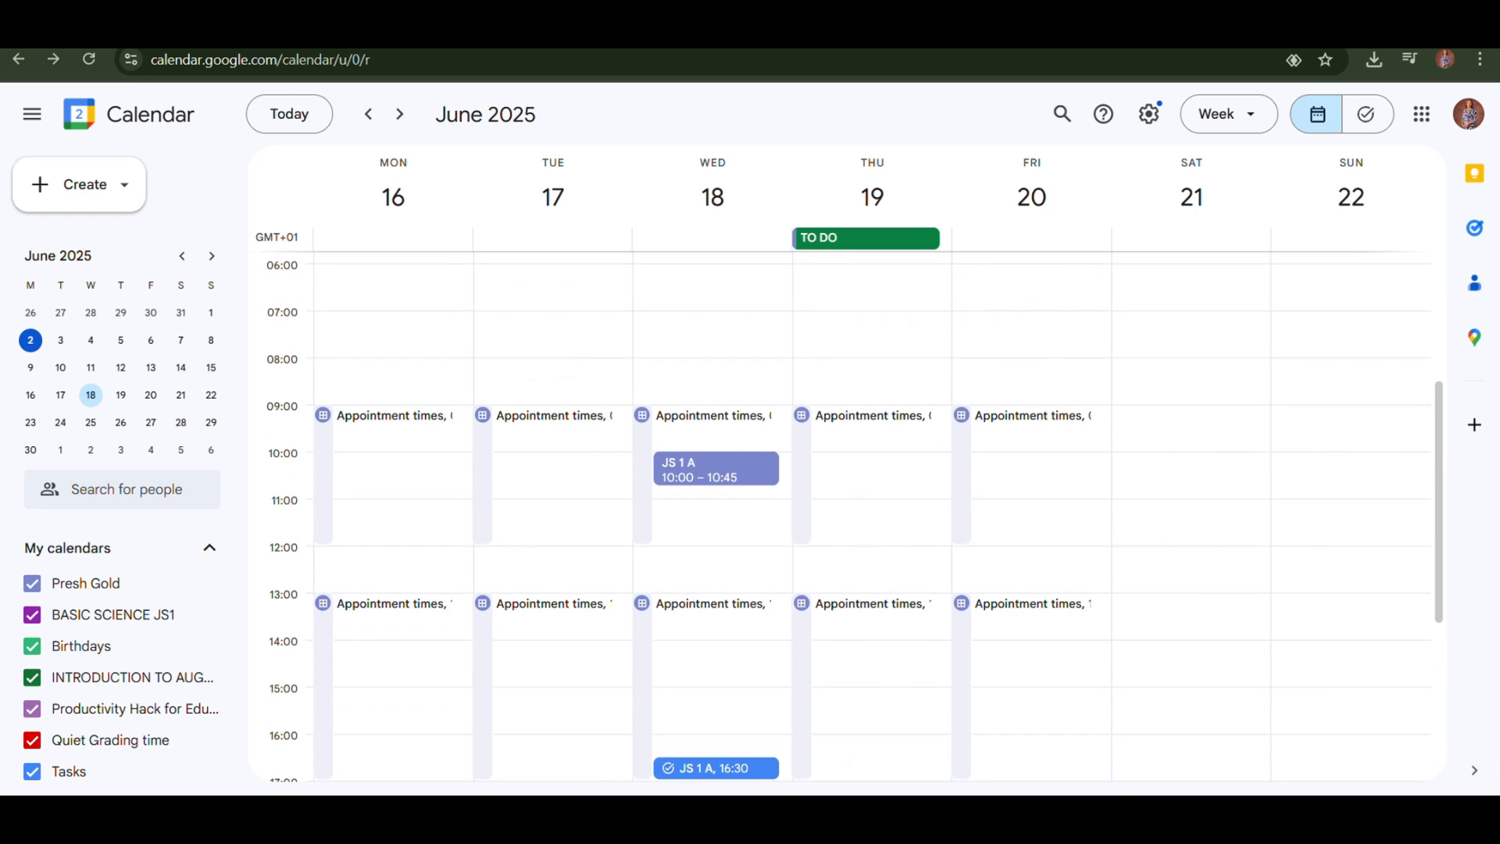
{"action": "scroll", "coordinate": [857, 334], "scroll_direction": "down", "scroll_amount": 1}
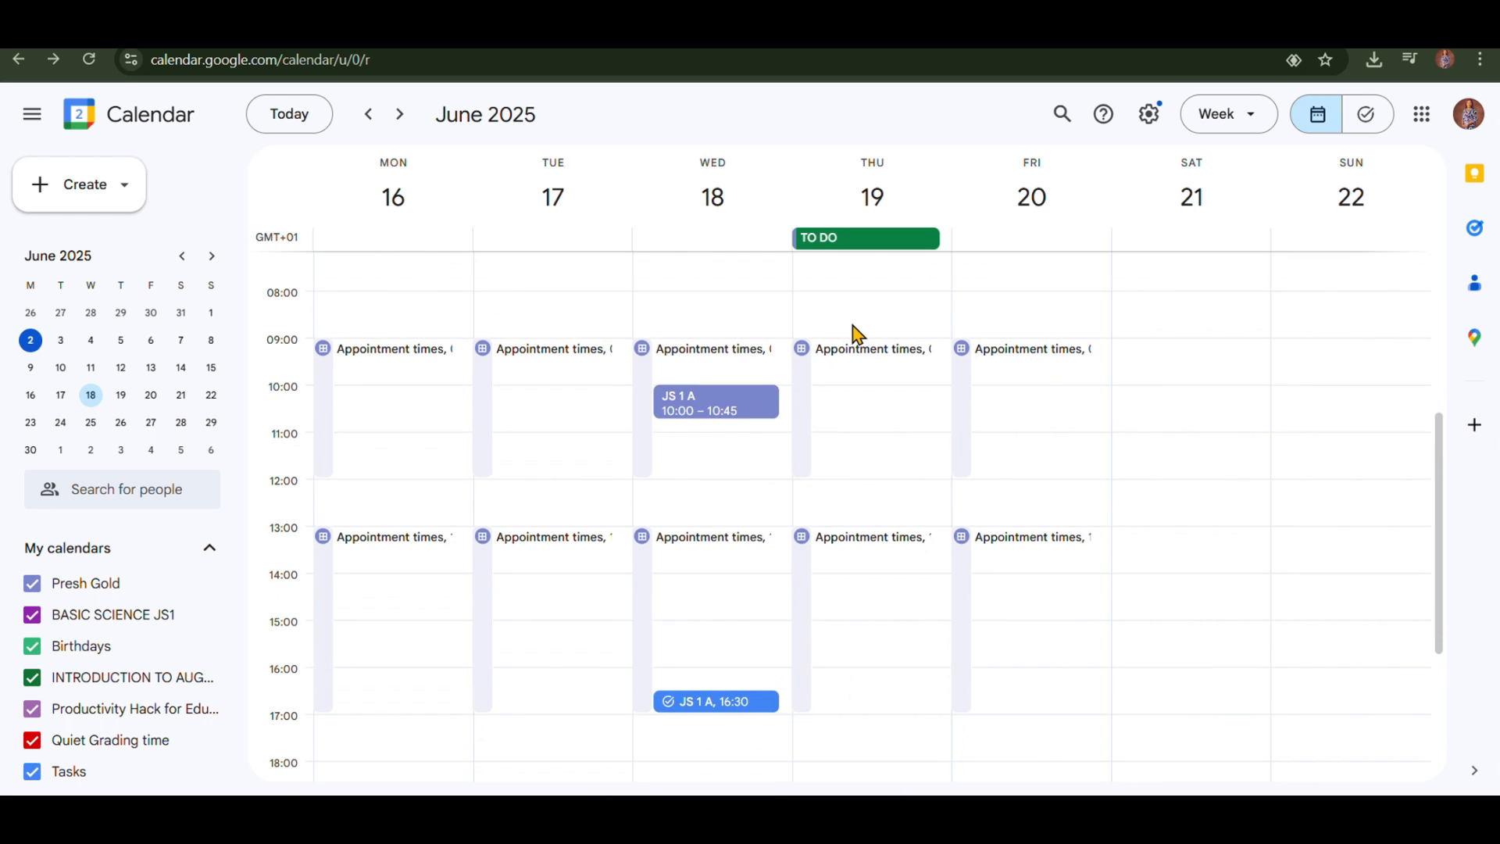
{"action": "left_click", "coordinate": [708, 430]}
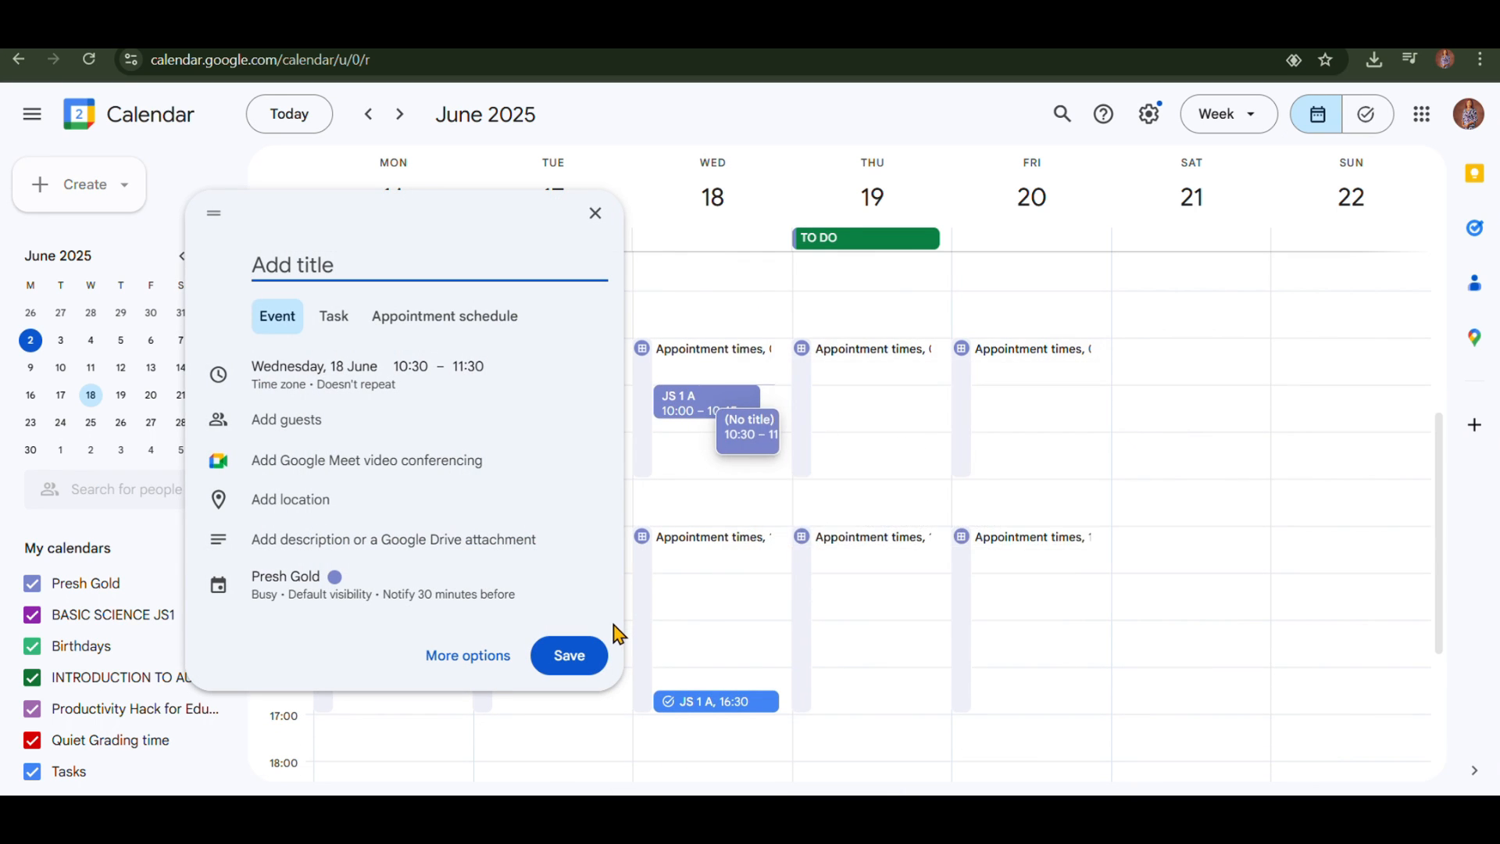